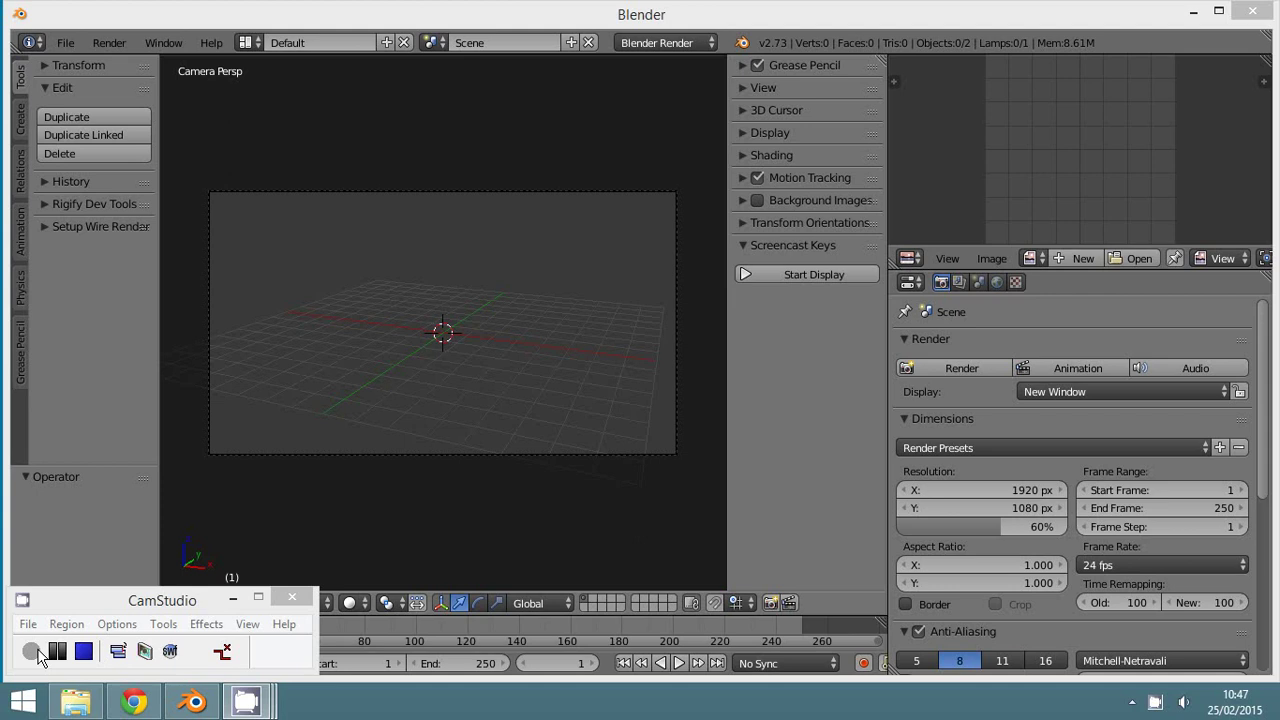
Step: Add a cube at the origin in the top orthographic view
click(36, 651)
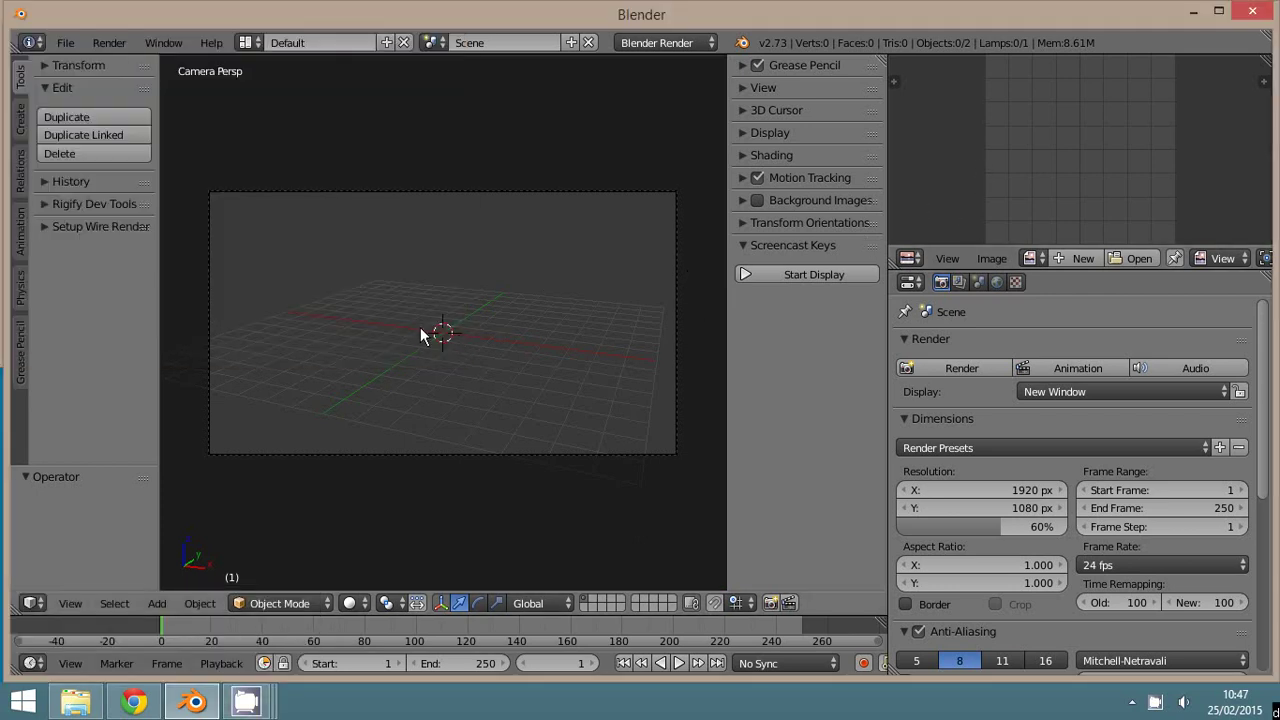
key(KP_7)
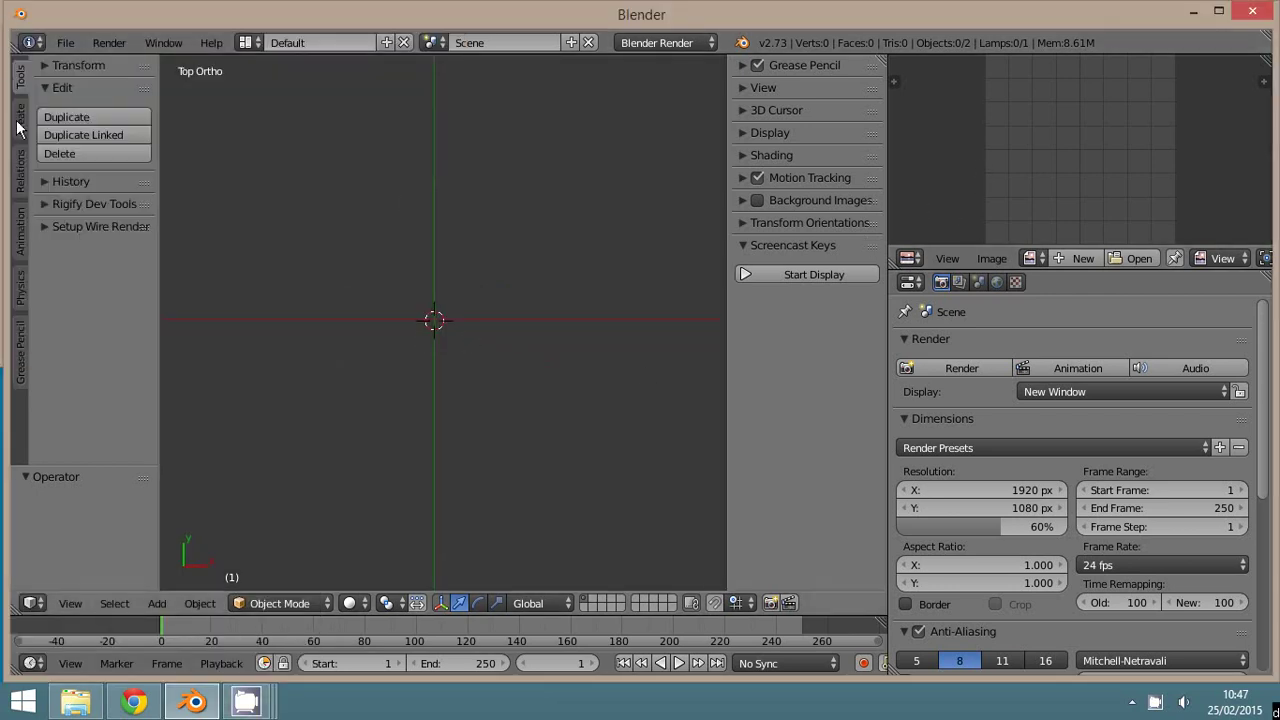
click(22, 125)
click(85, 130)
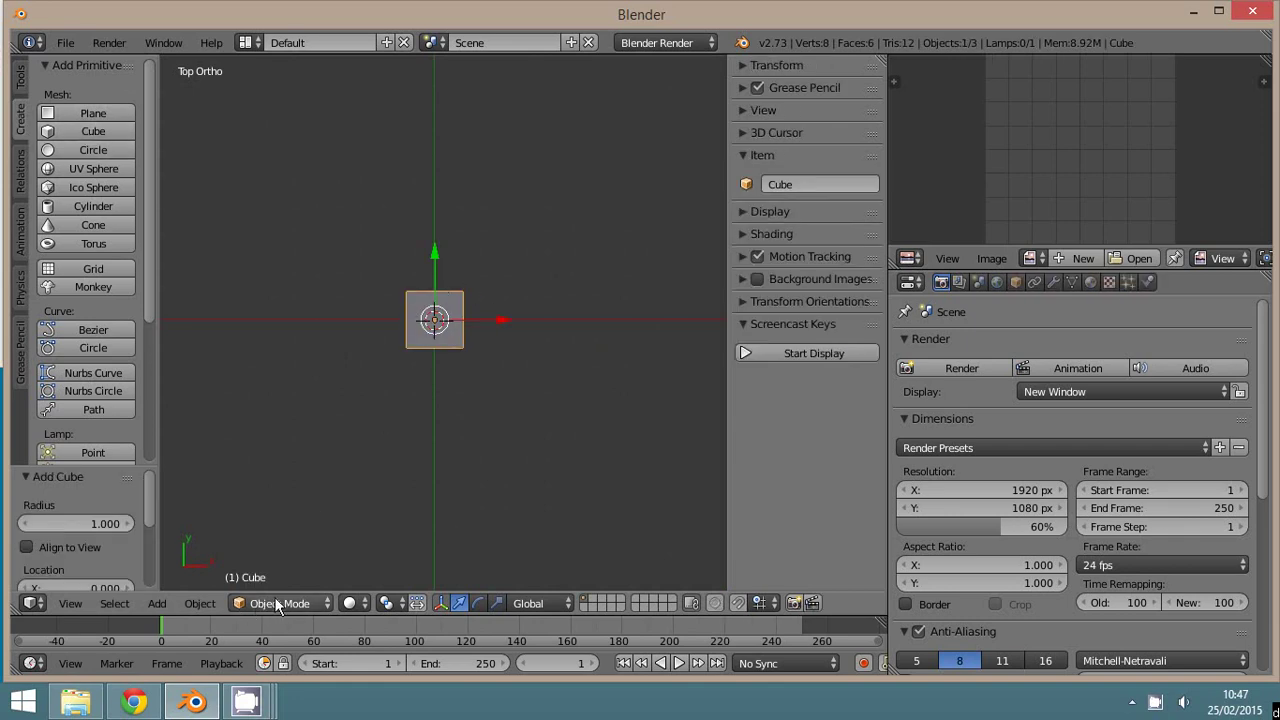
Step: Stretch the cube about 3.24 times along Y and rotate it about -32°
key(s)
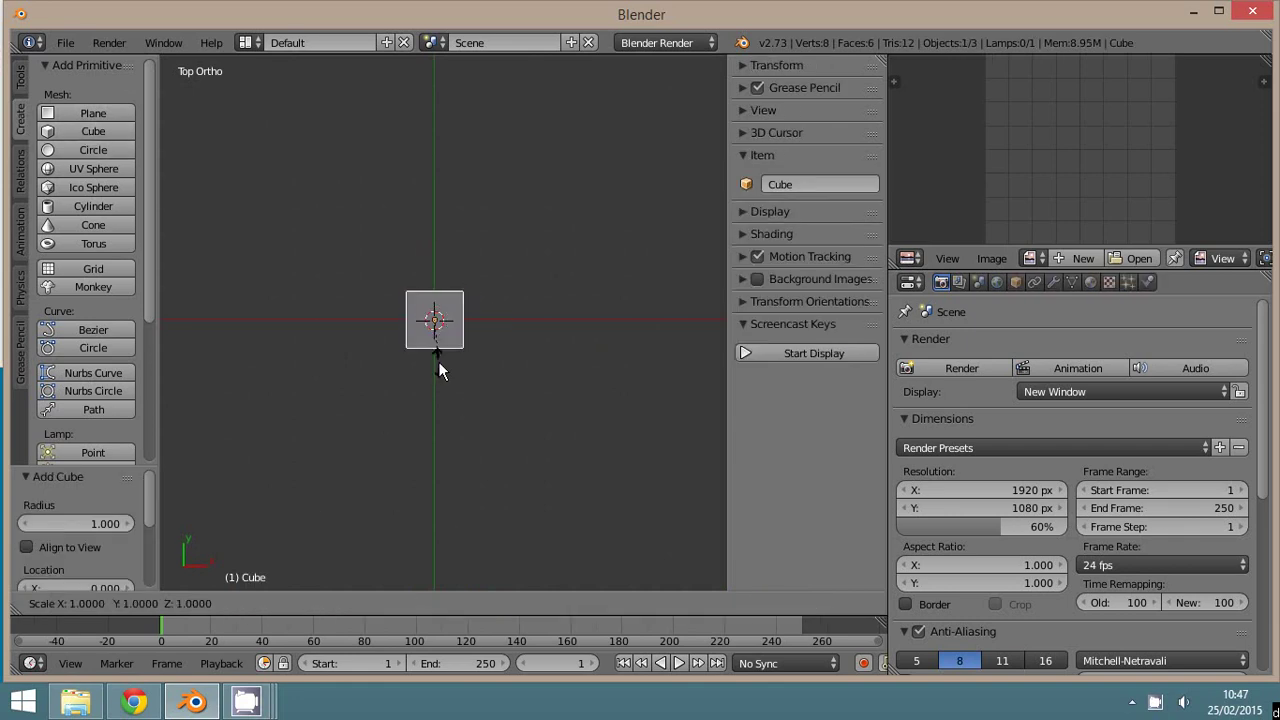
key(y)
click(443, 464)
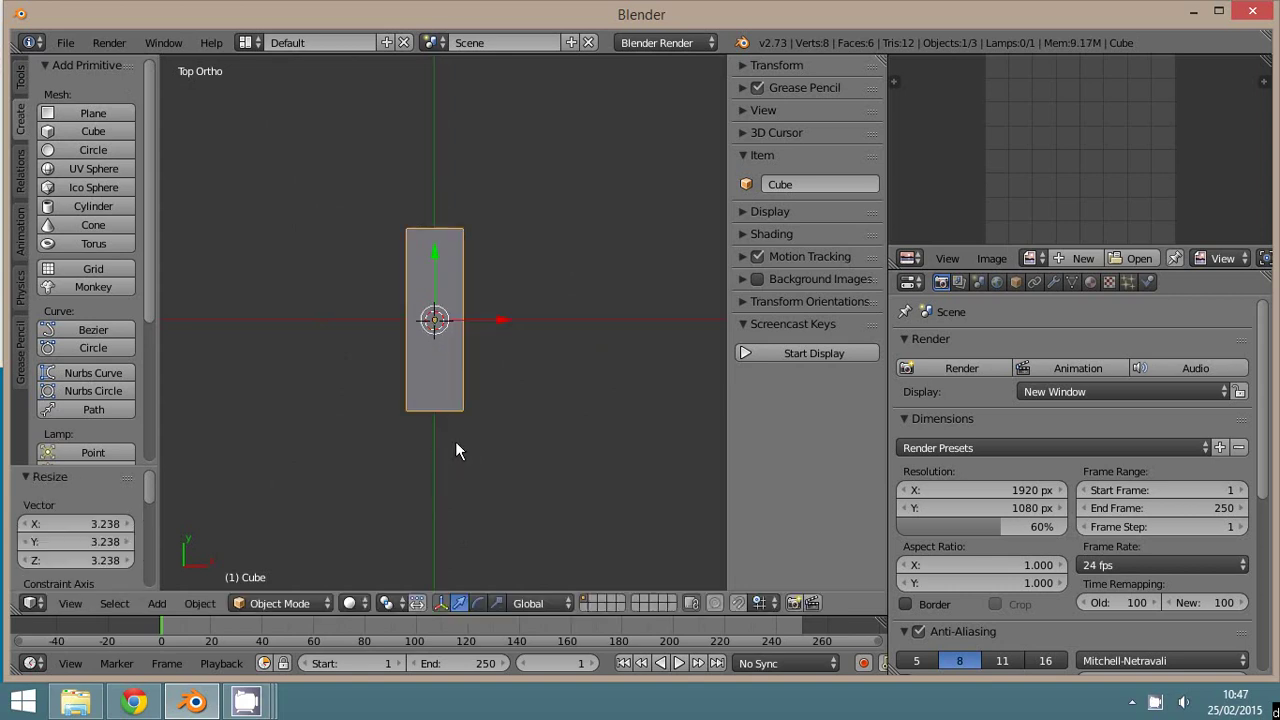
key(r)
click(490, 385)
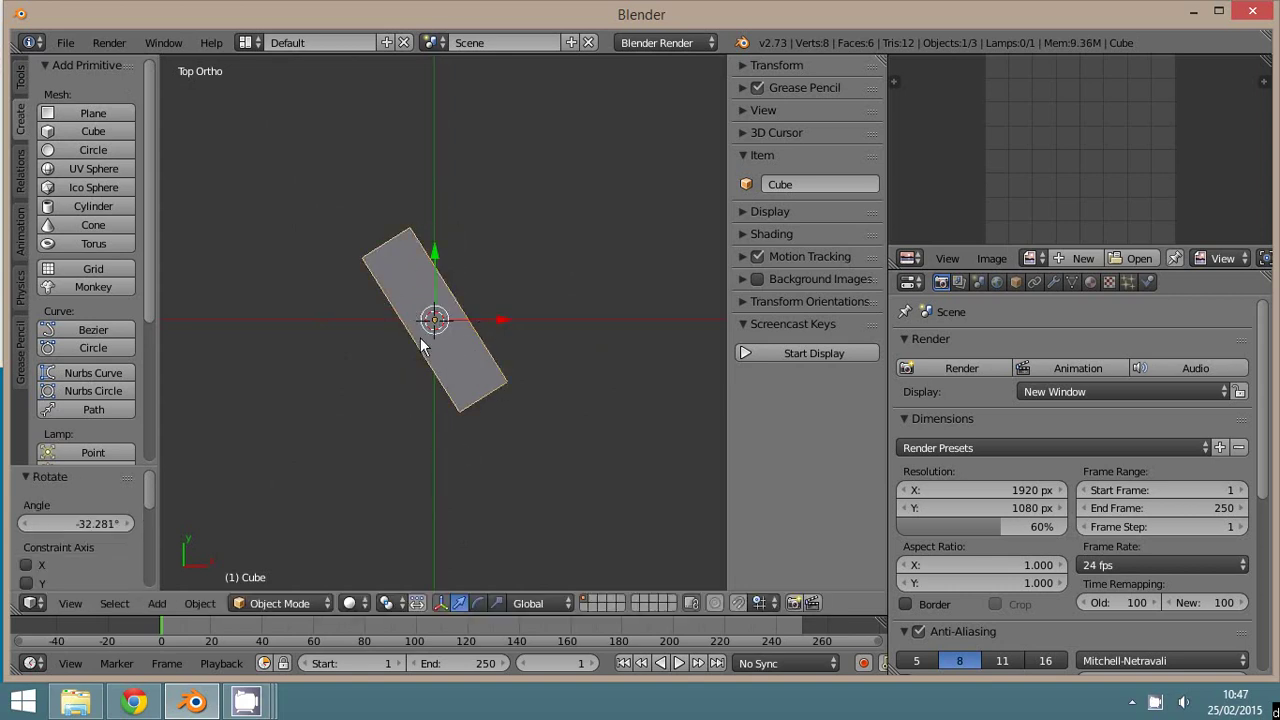
Step: Add an X-axis Mirror modifier to the slab, doubling it to 16 vertices, back in solid top view
key(KP_1)
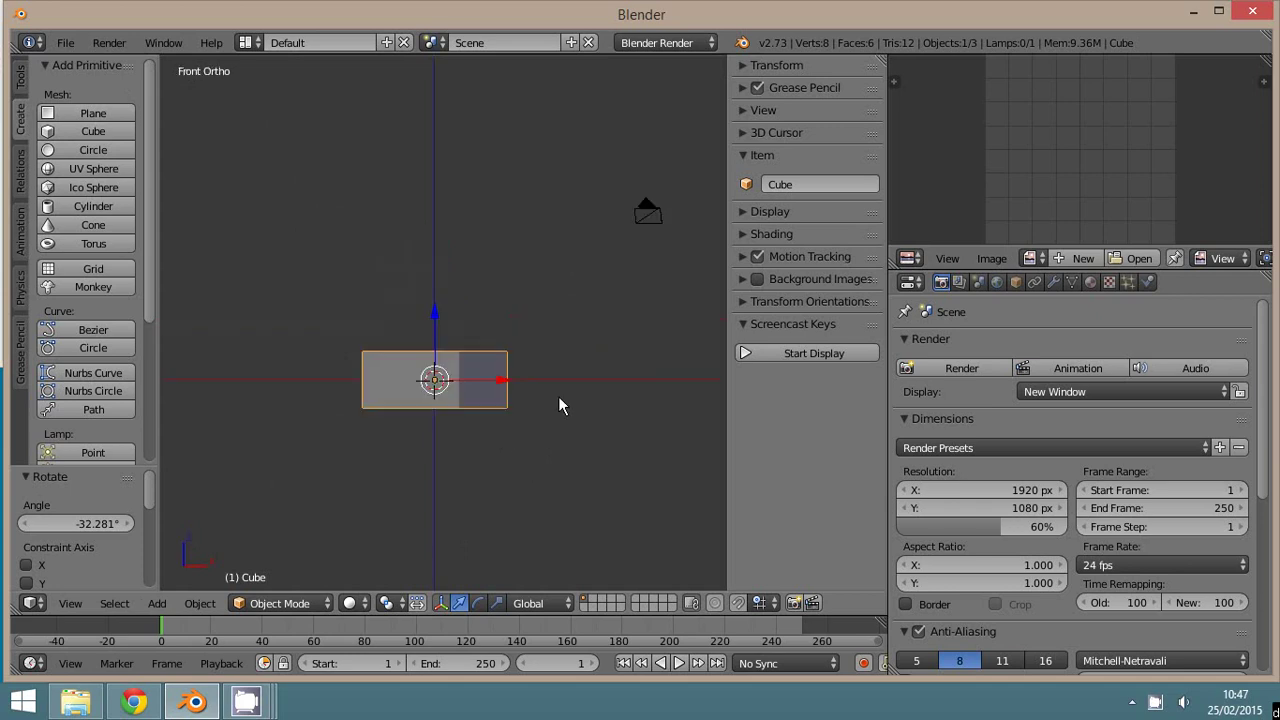
key(z)
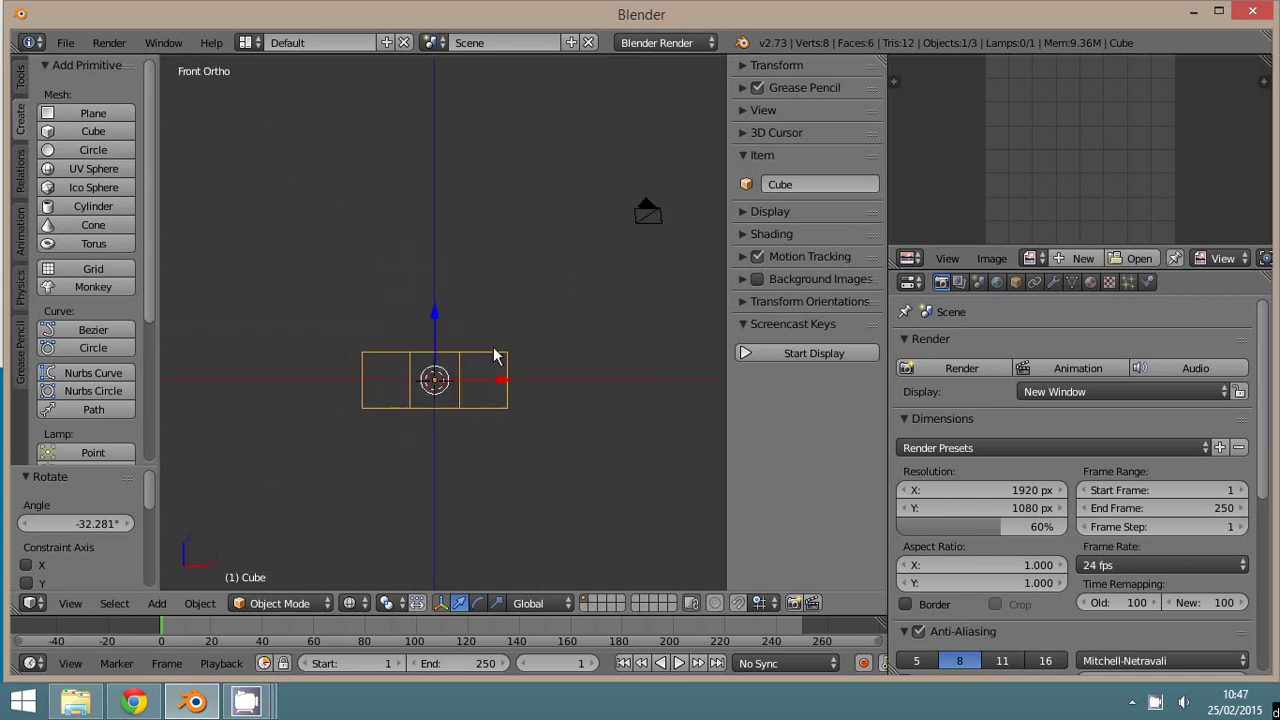
click(1053, 283)
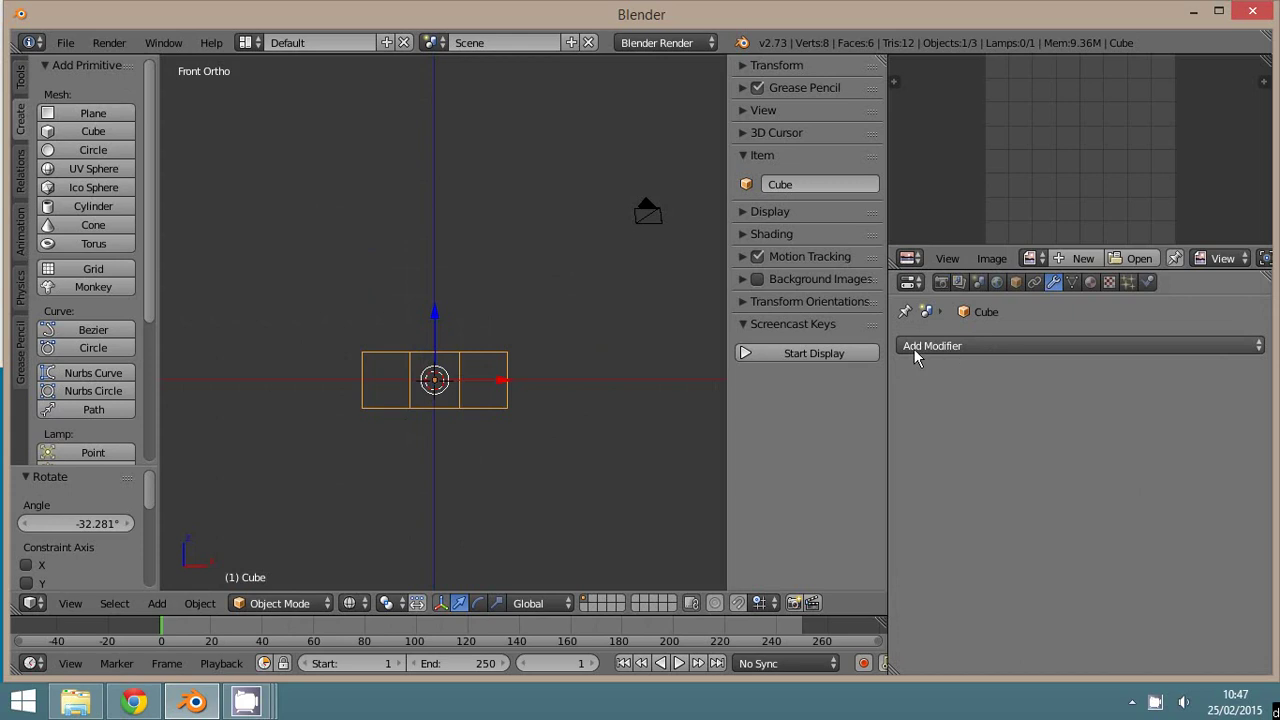
click(970, 345)
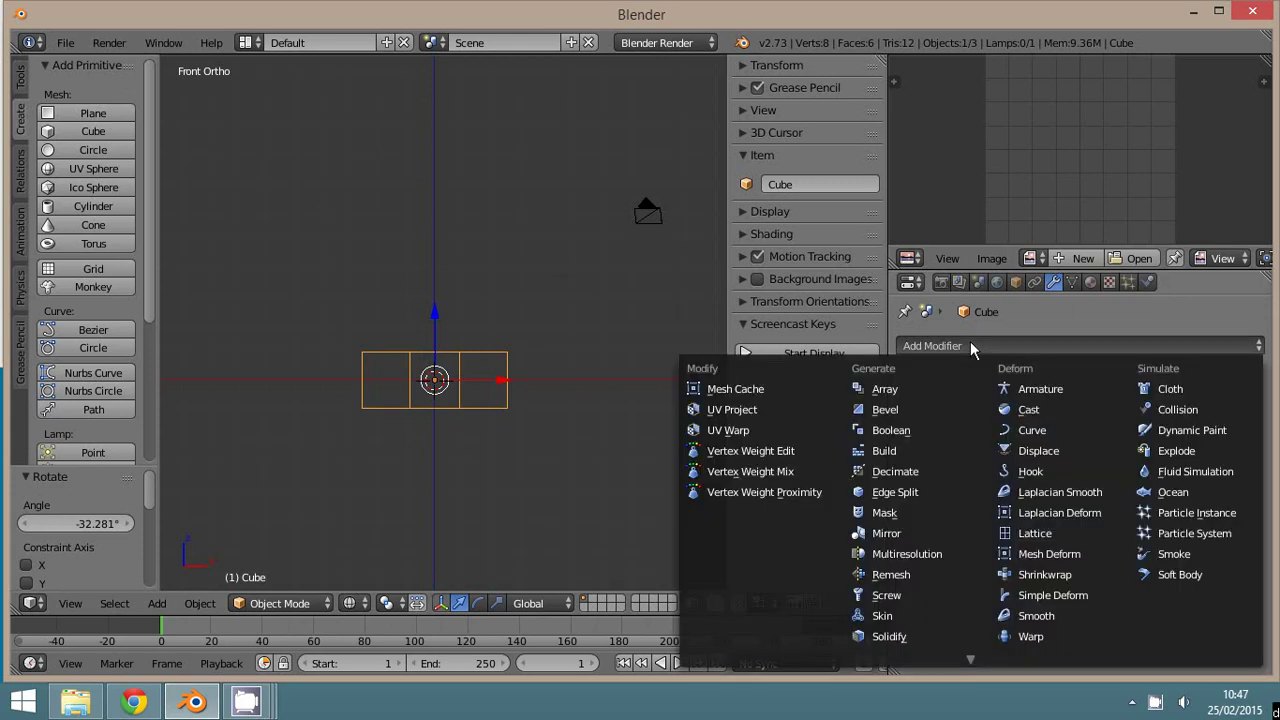
click(912, 533)
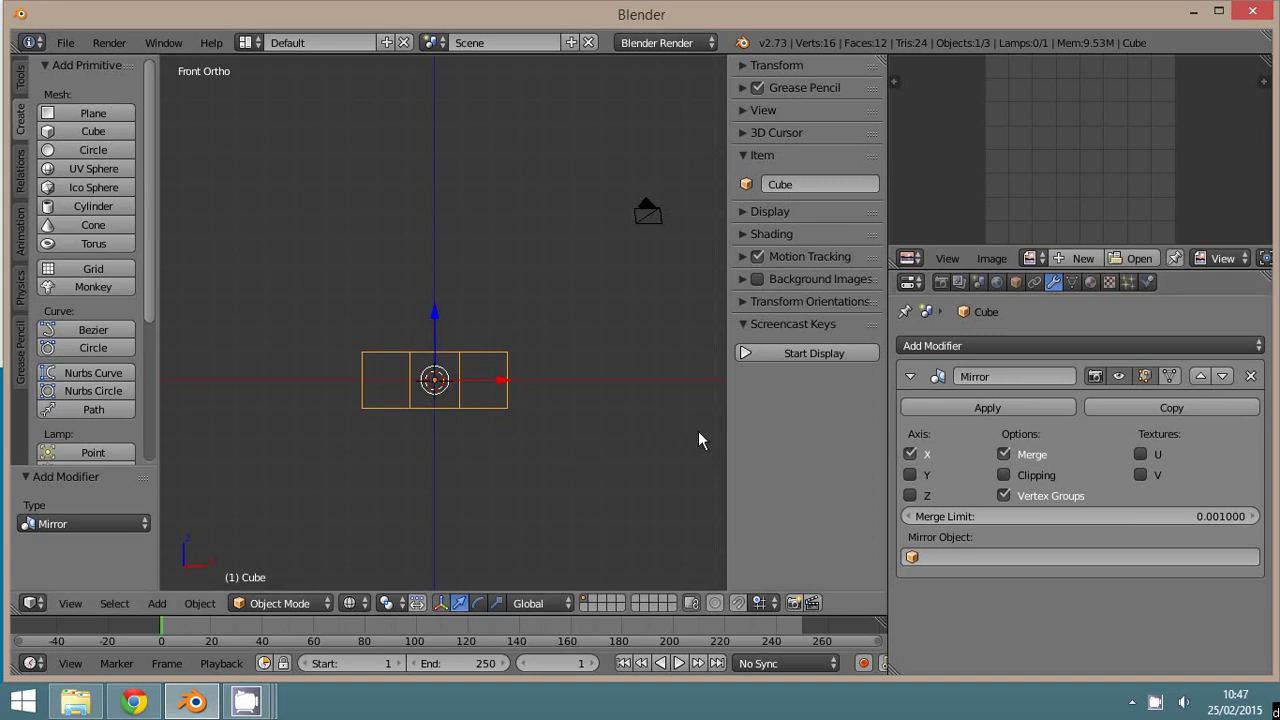
click(561, 432)
middle_drag(566, 429, 587, 425)
key(KP_7)
key(z)
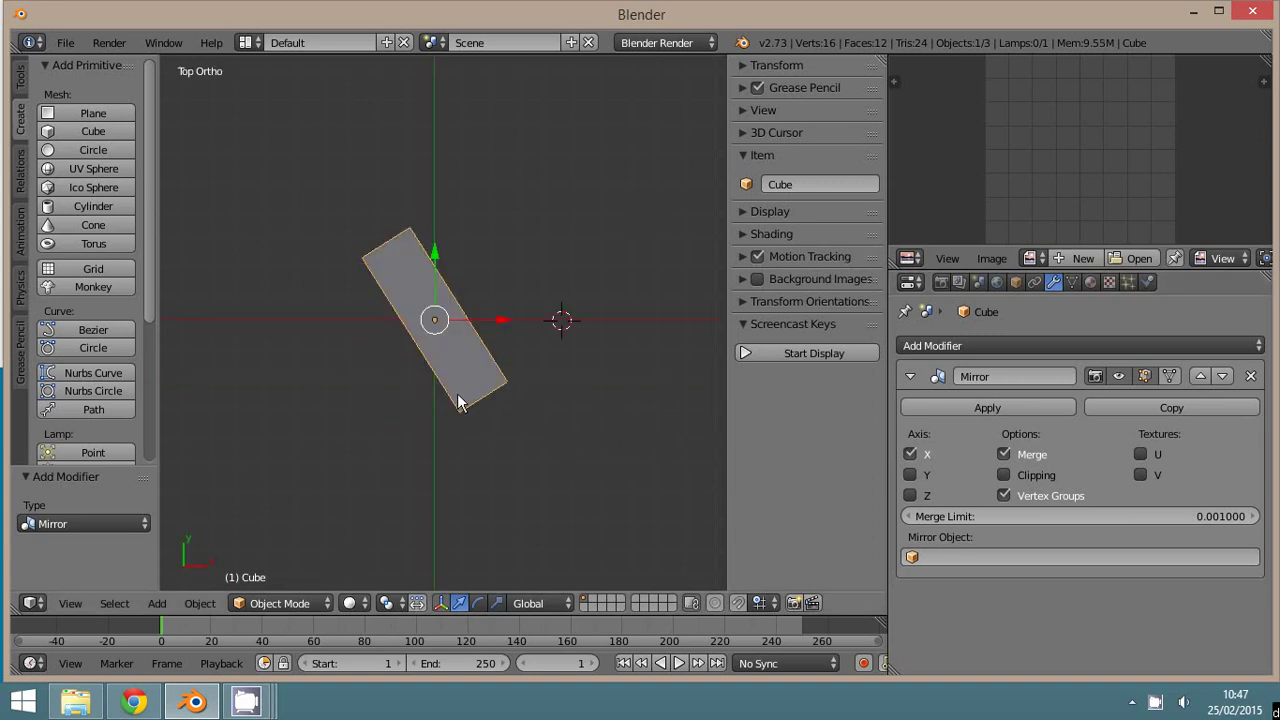
Step: Rotate the cube's mesh about 57° in Edit Mode, then return to Object Mode
click(281, 604)
click(278, 558)
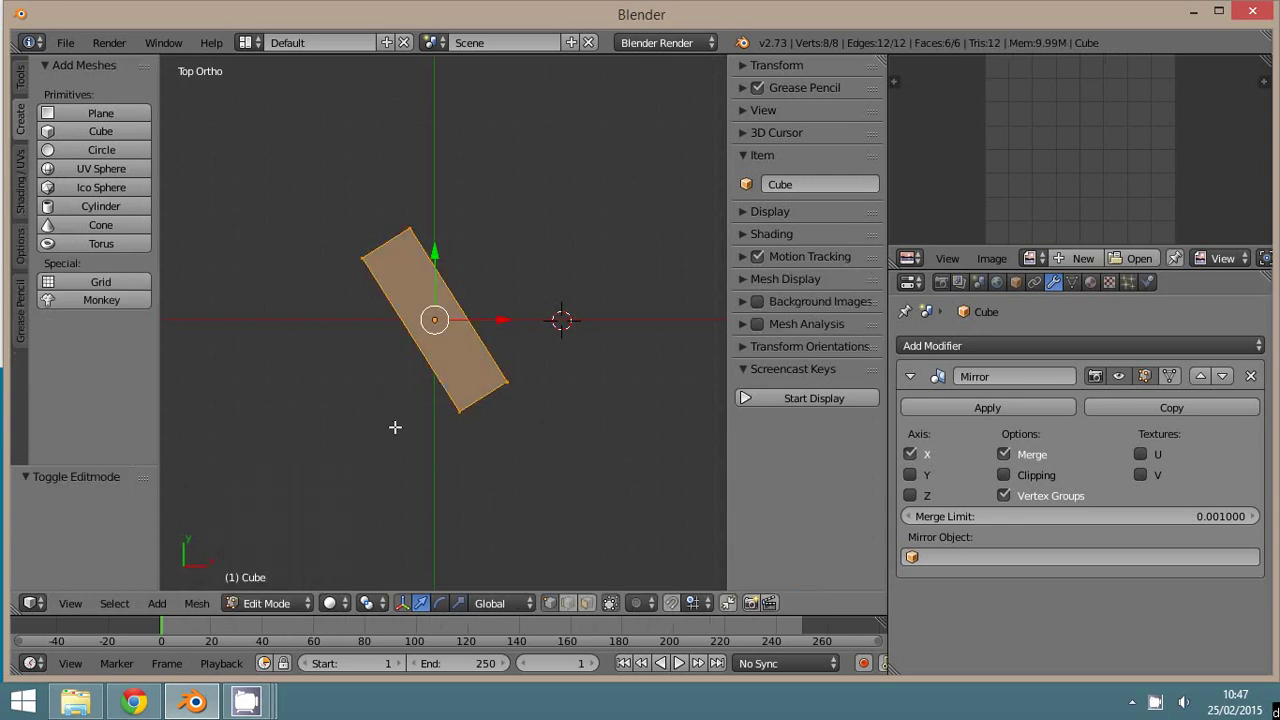
key(r)
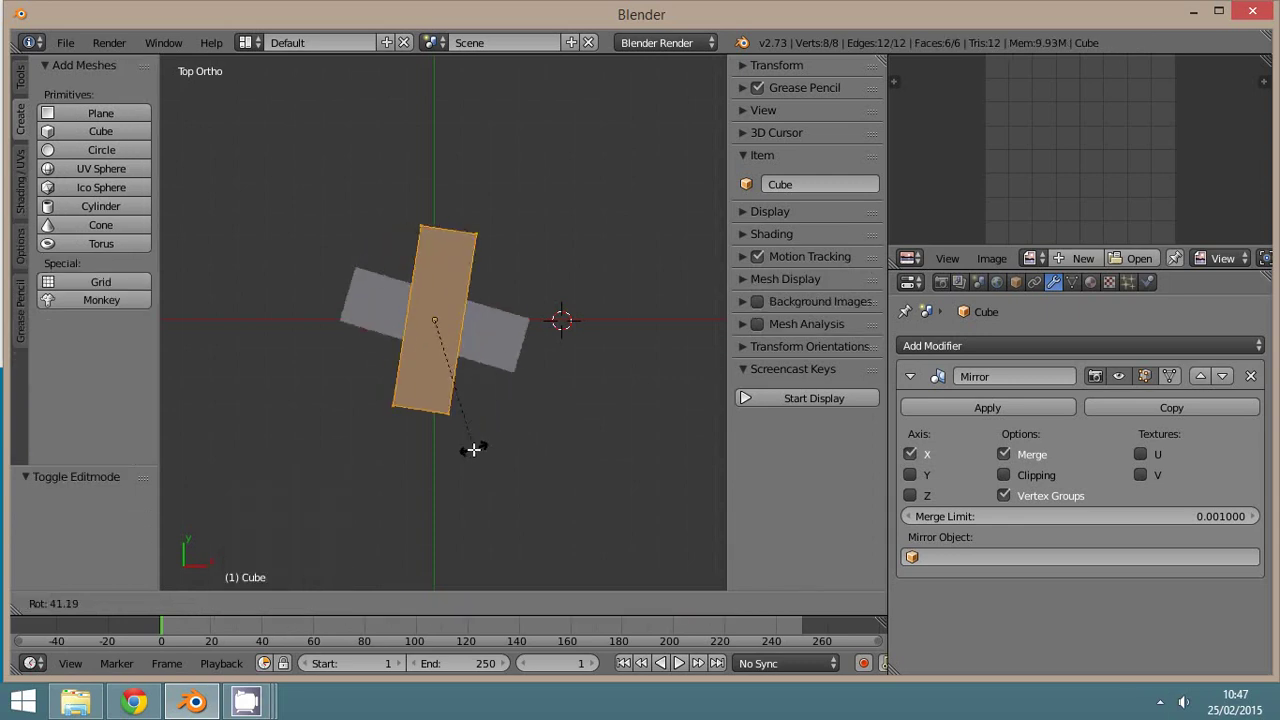
click(437, 447)
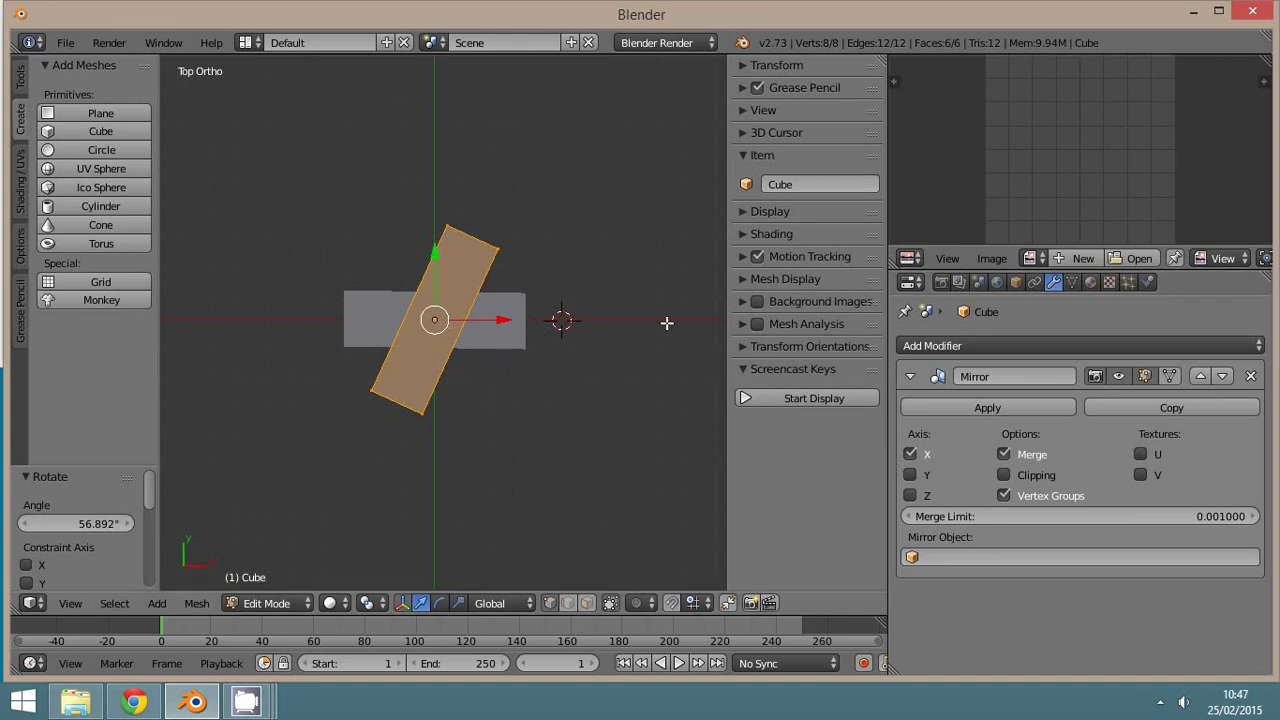
click(265, 603)
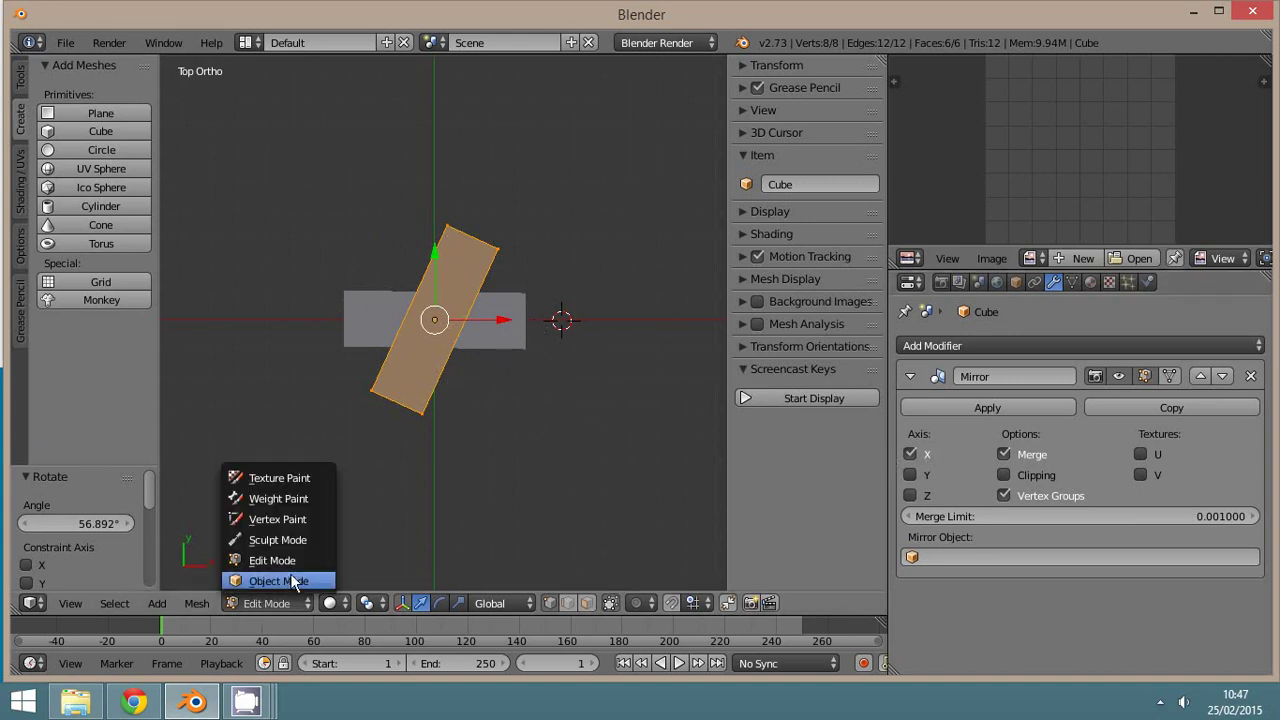
click(290, 582)
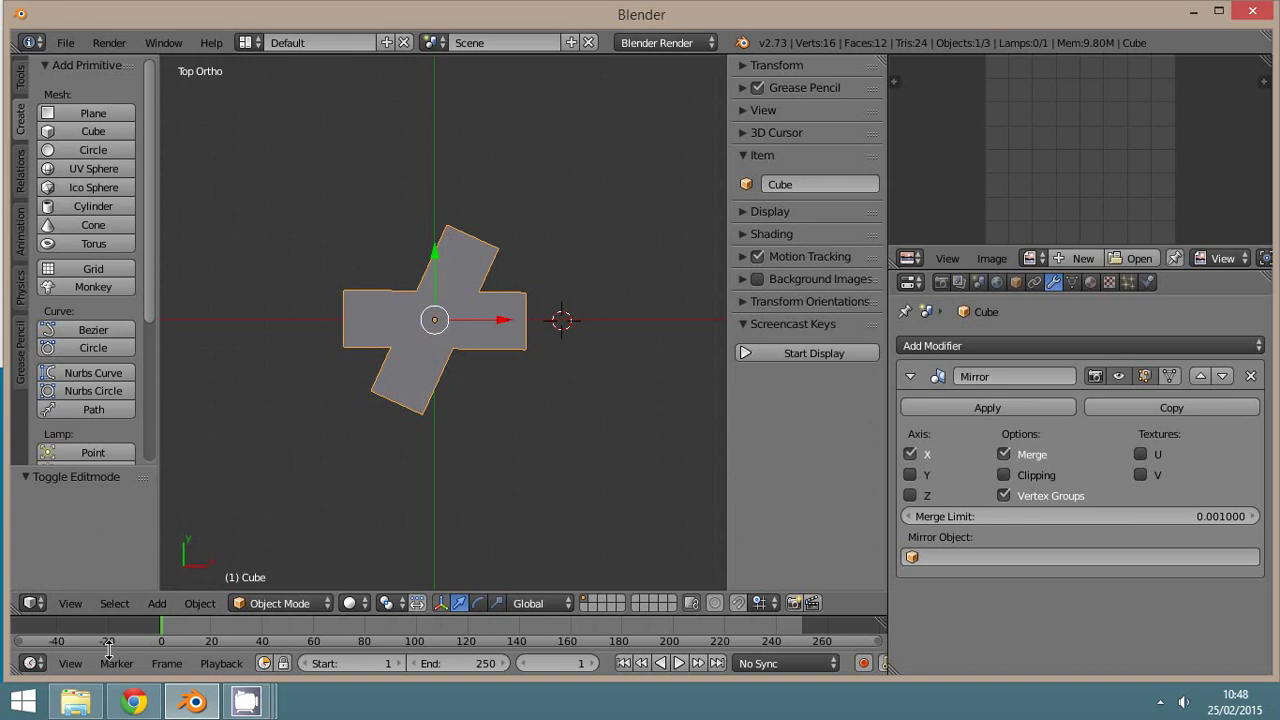
Step: At frame 6, apply Rotation & Scale to the cube object
drag(169, 618, 175, 618)
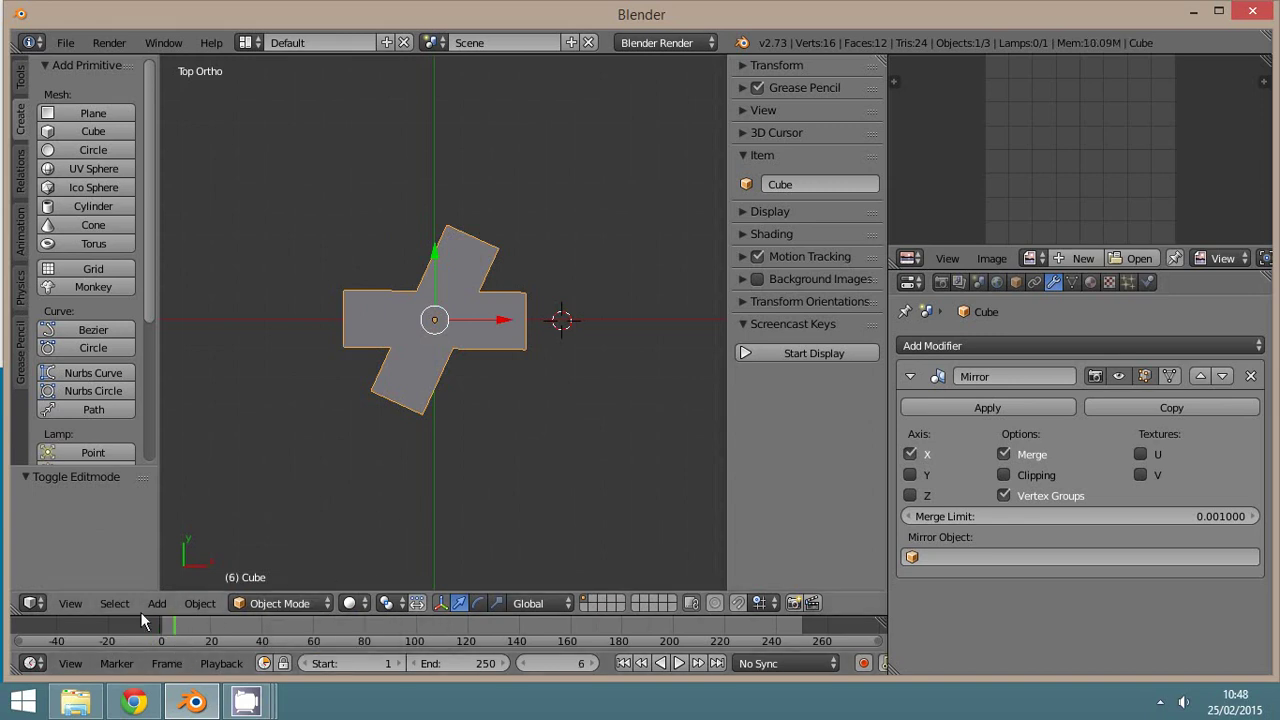
click(195, 604)
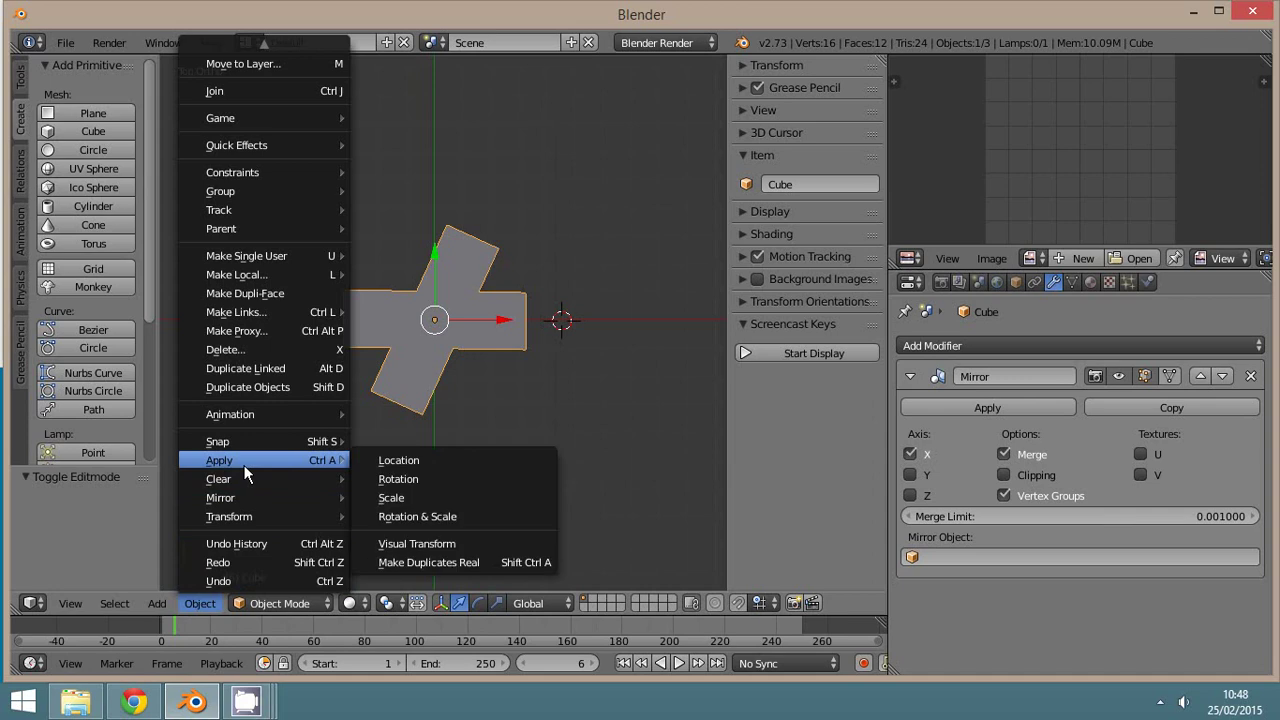
mouse_move(219, 460)
click(436, 522)
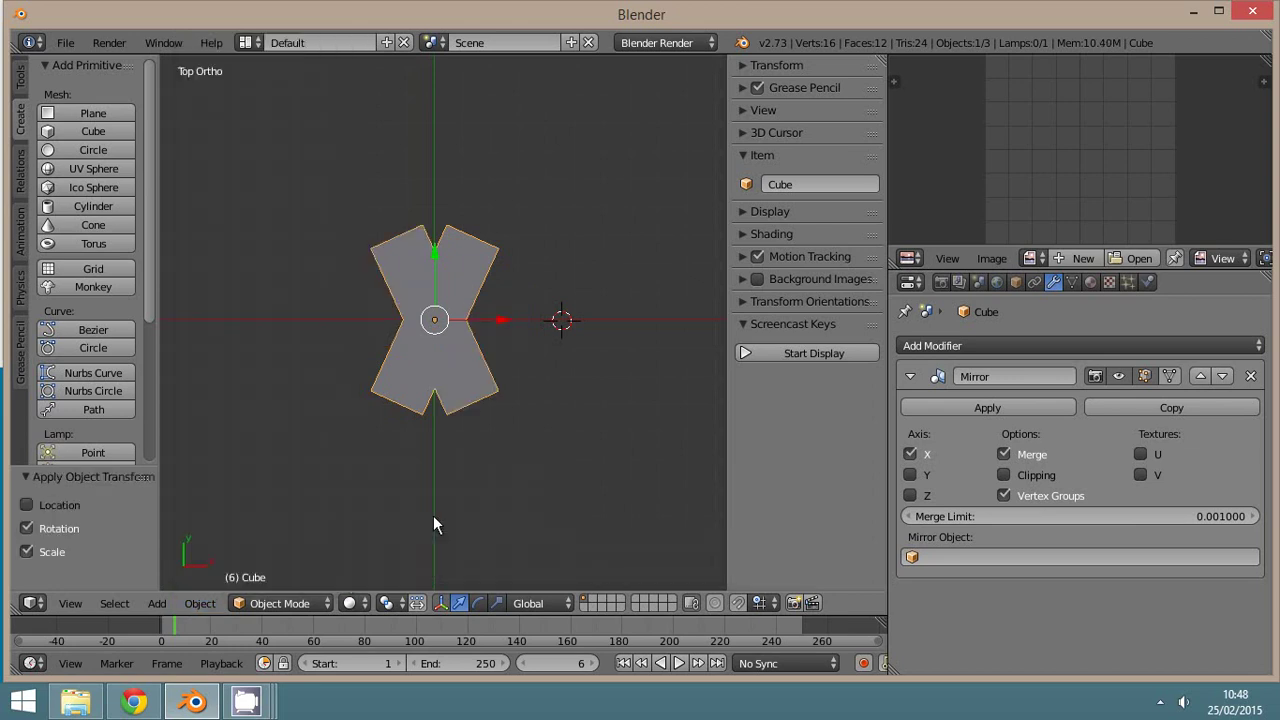
Step: Rotate the cube's mesh -62.577° in Edit Mode, then view the crossed result from the top
key(z)
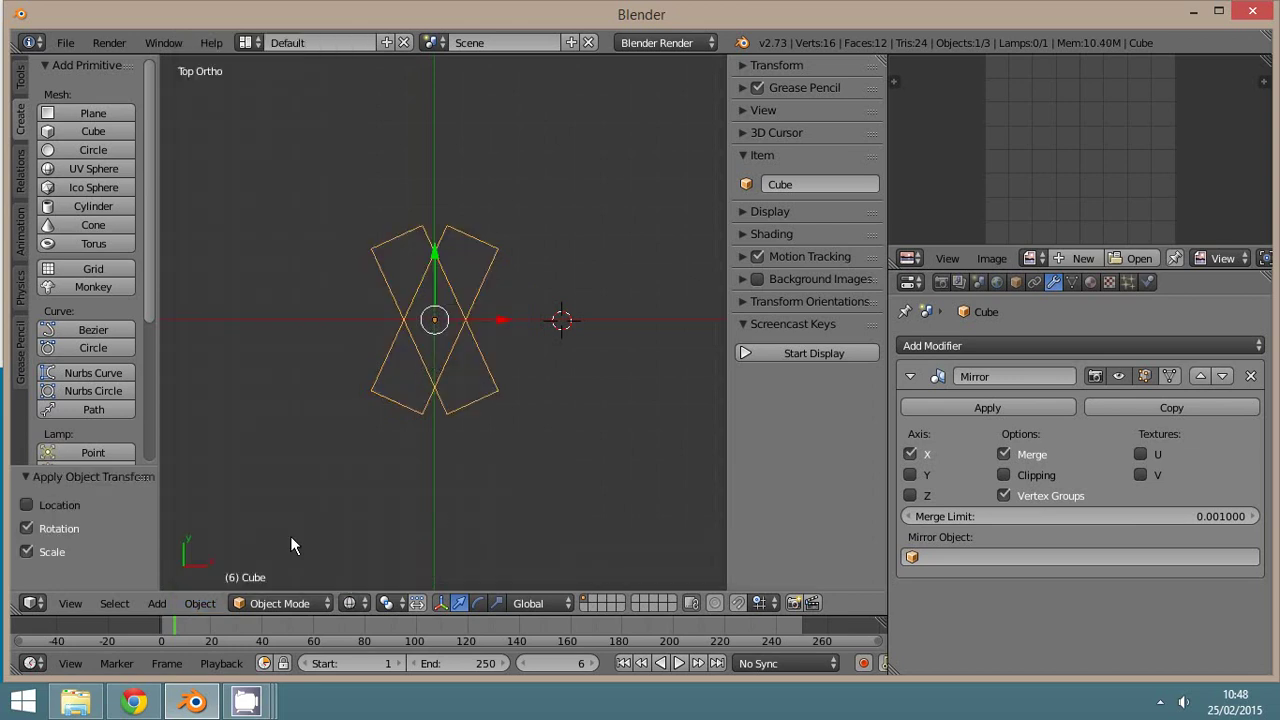
click(277, 600)
click(286, 560)
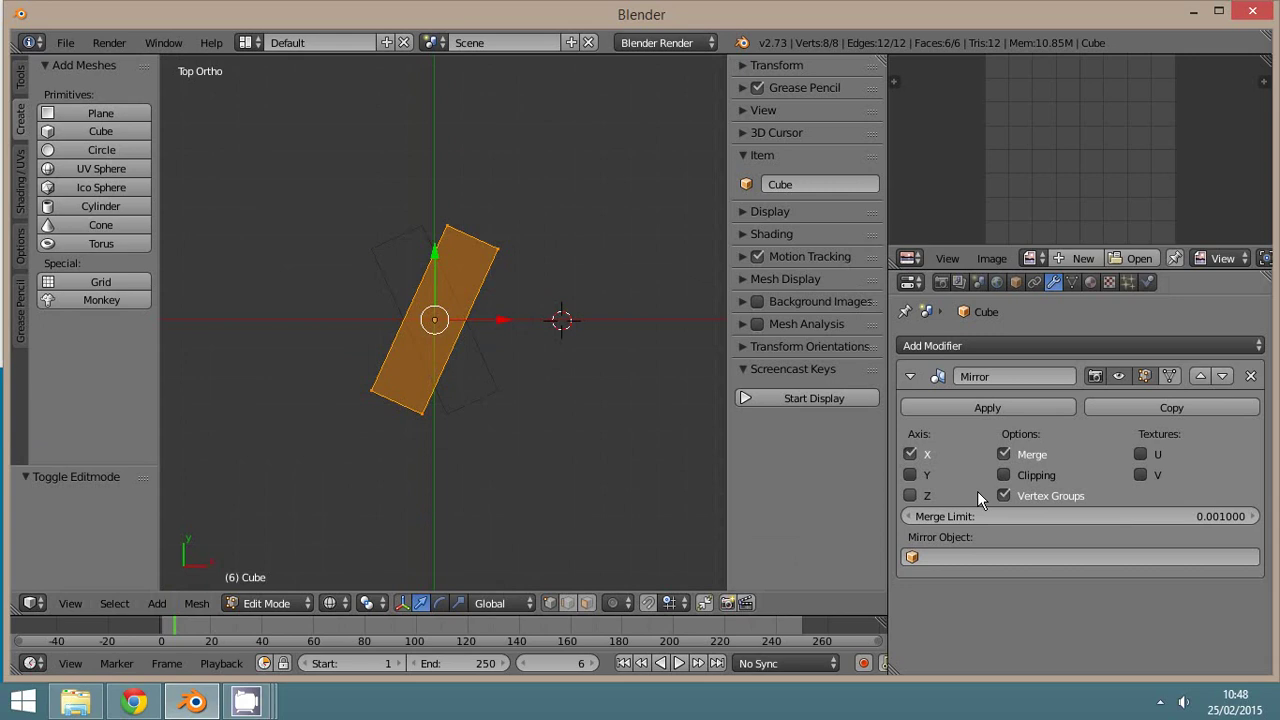
key(r)
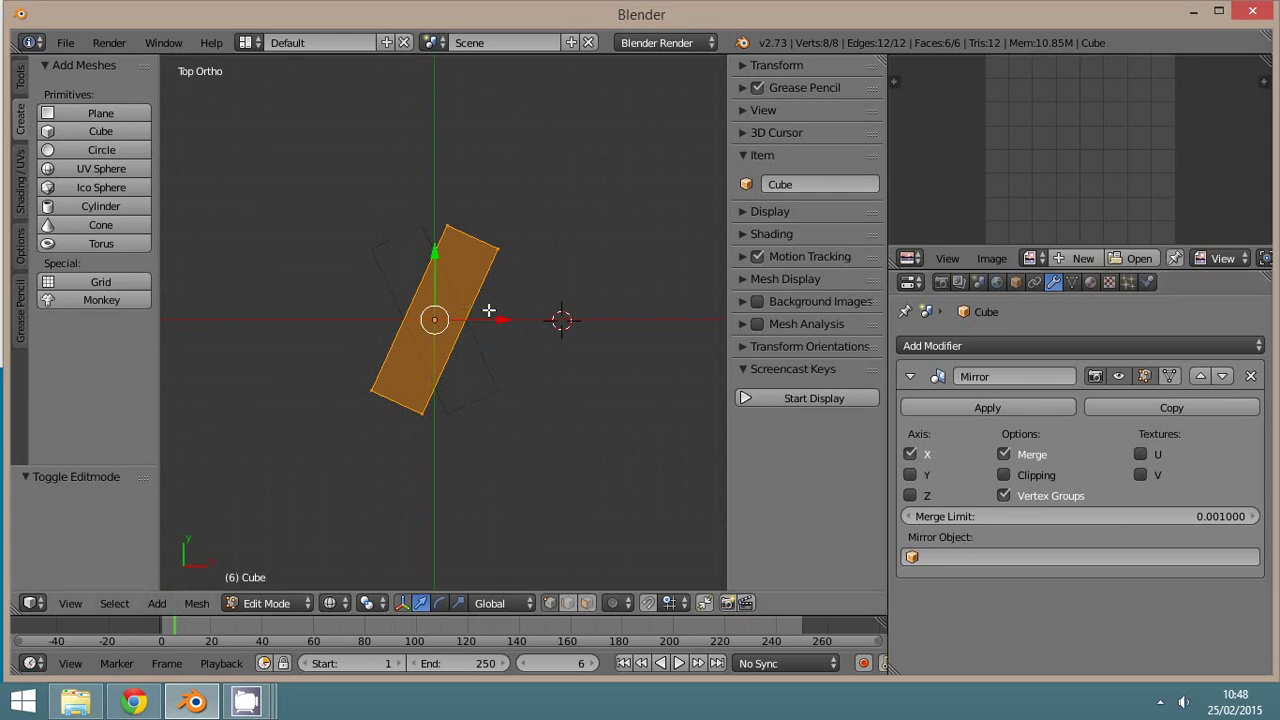
click(457, 240)
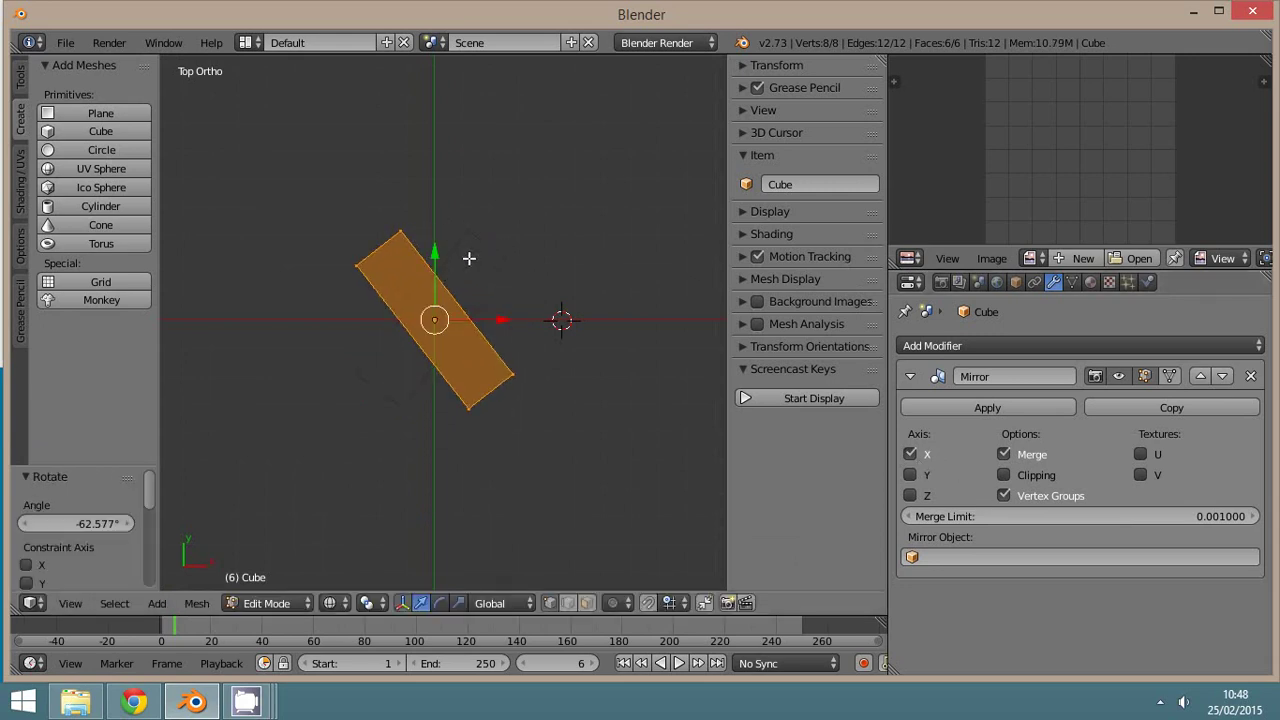
click(266, 603)
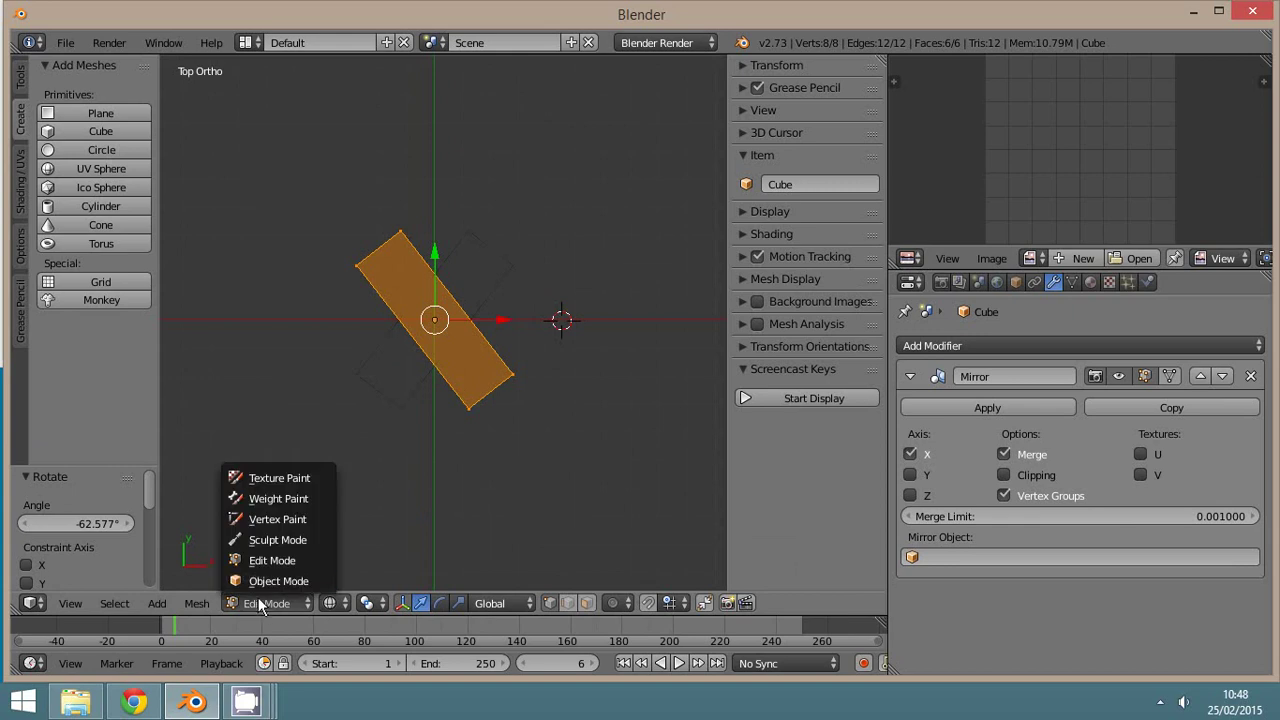
click(258, 584)
middle_drag(378, 453, 386, 337)
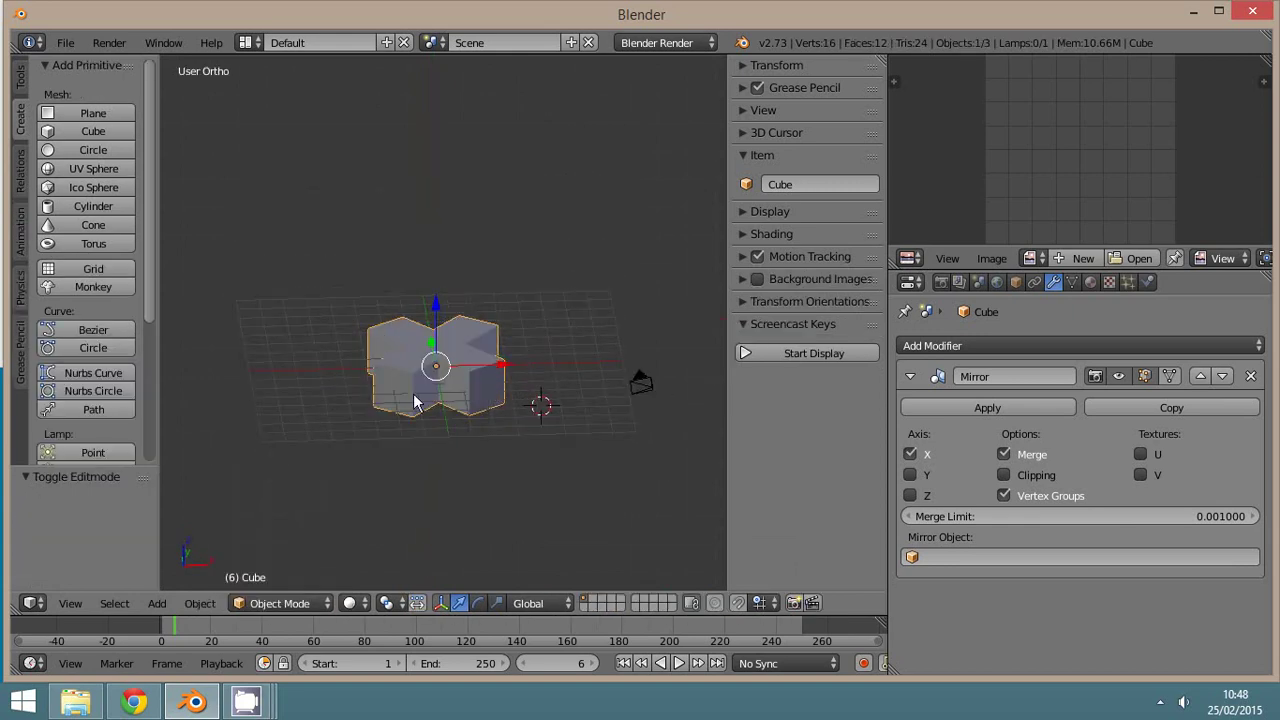
key(KP_7)
scroll(464, 377, up, 3)
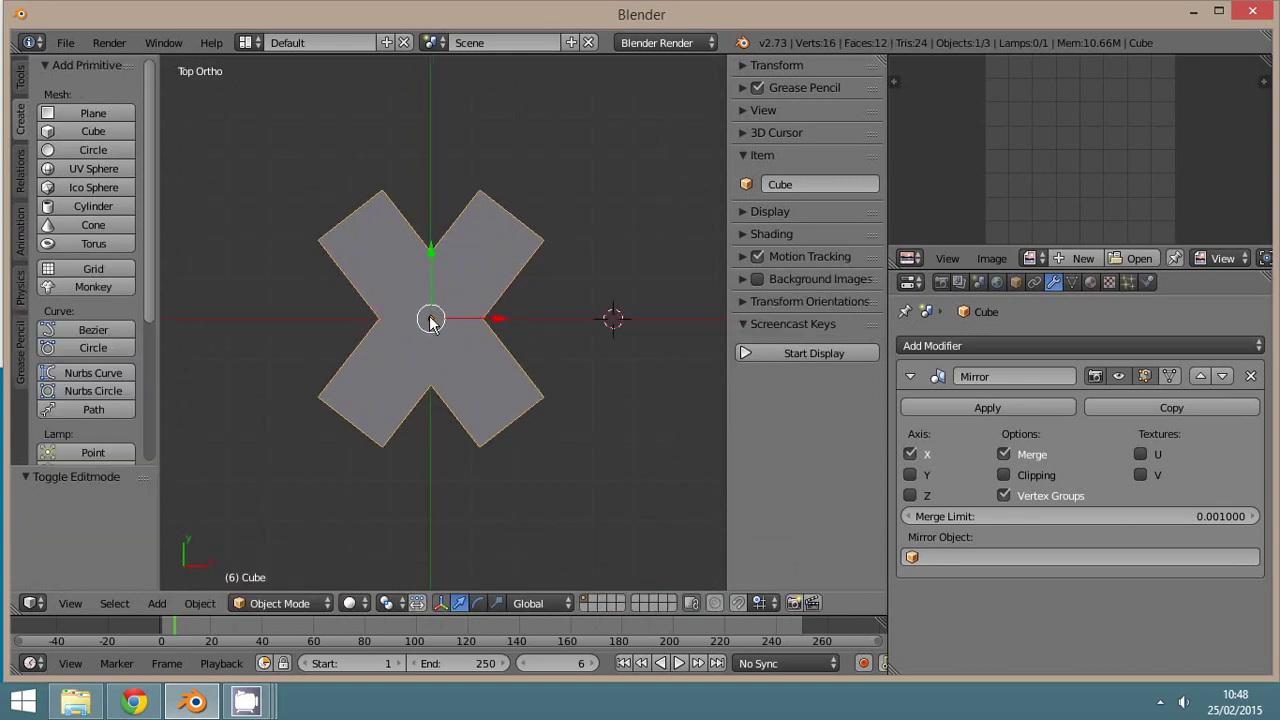
Step: Move the cube's mesh 2.965 units along X in Edit Mode, then check it from the front
click(280, 603)
click(274, 557)
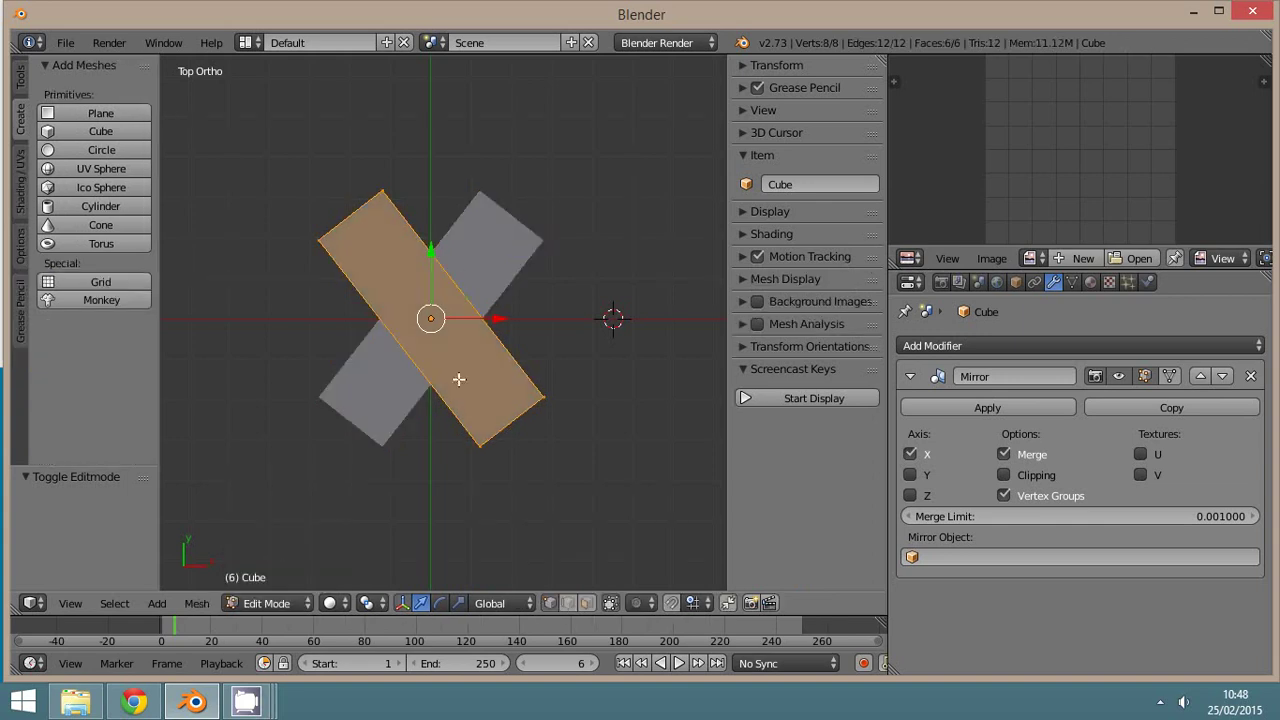
key(z)
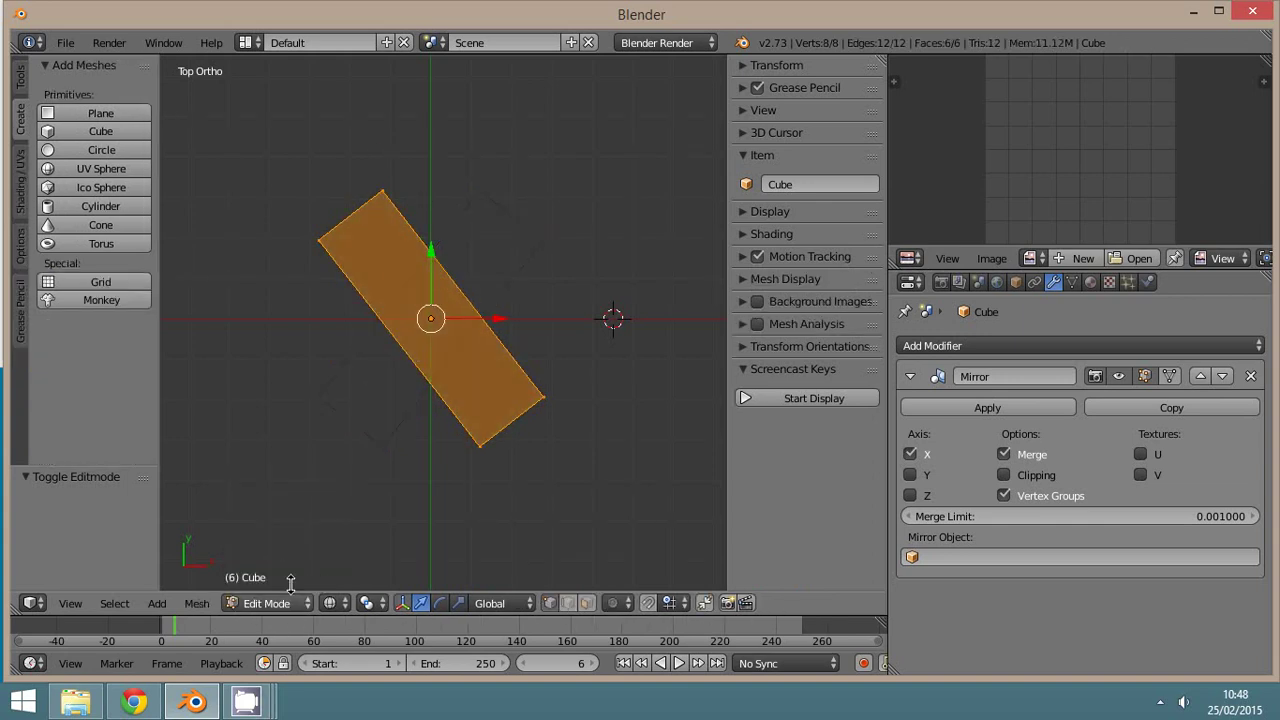
key(g)
key(x)
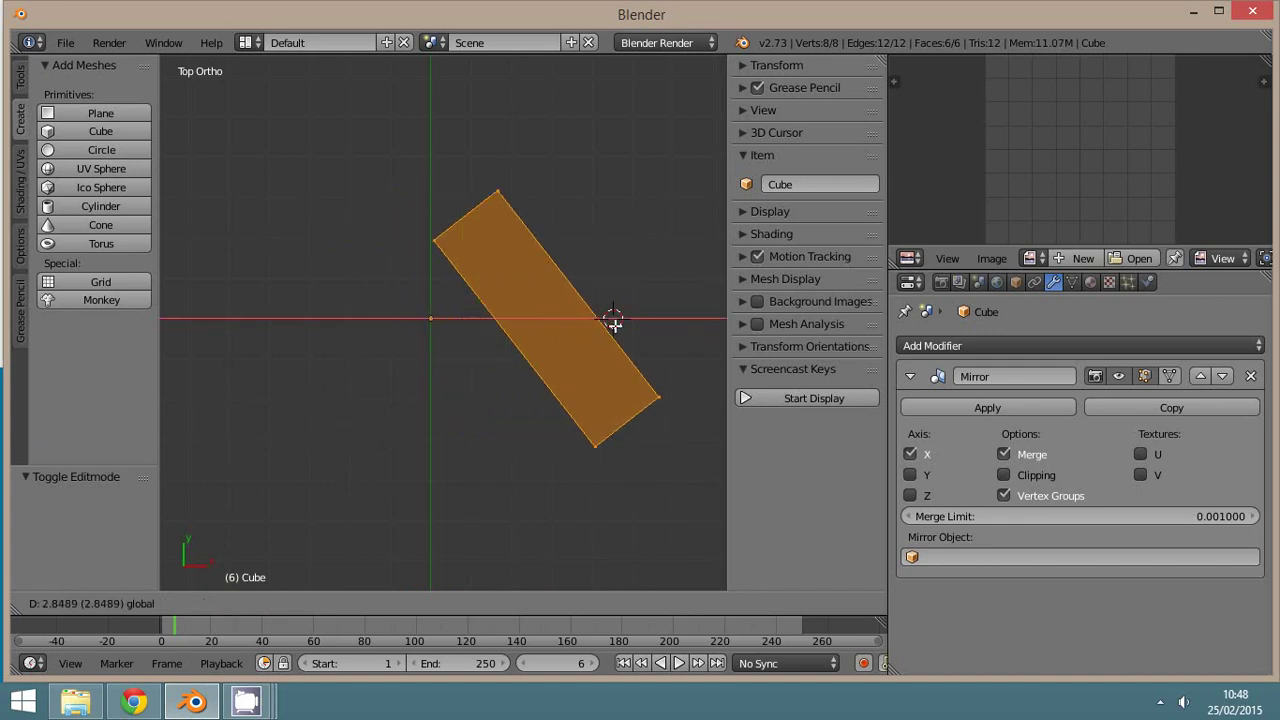
click(614, 327)
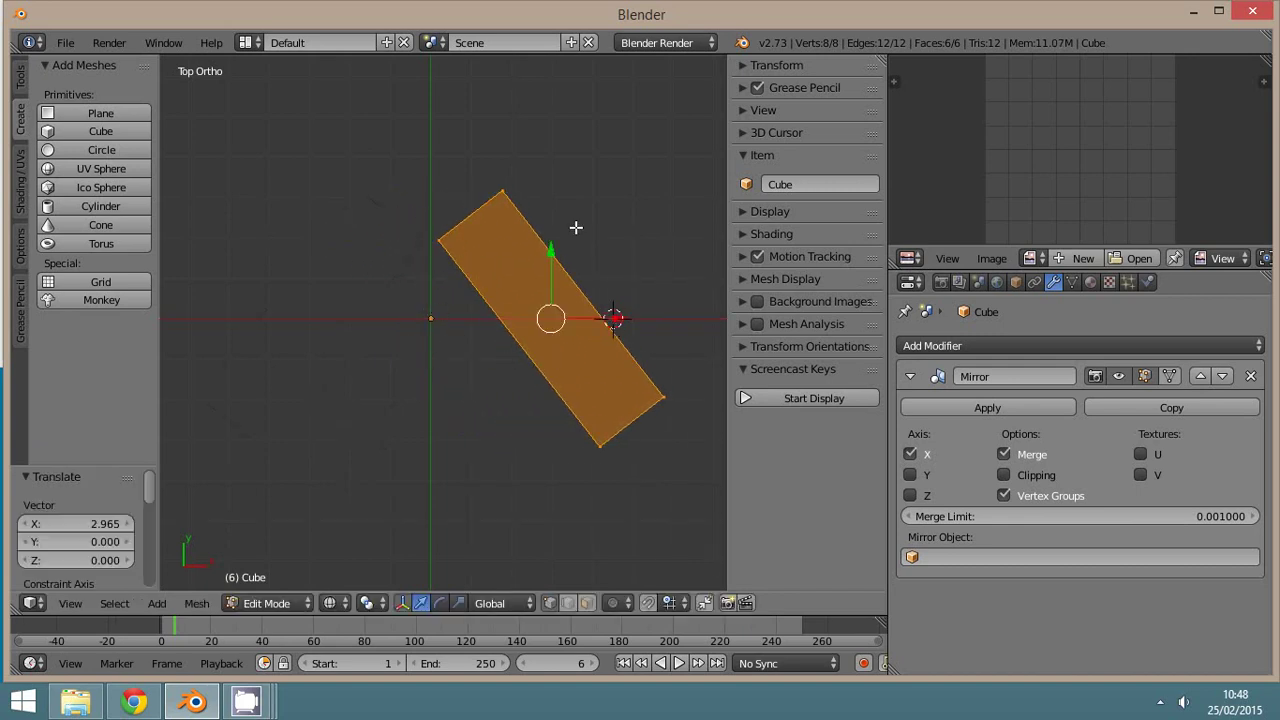
key(KP_1)
scroll(477, 460, up, 3)
Step: Enable Mirror clipping and move the inner vertex along X onto the mirror plane
mouse_move(477, 460)
shift+middle_down()
mouse_move(491, 350)
mouse_move(463, 457)
shift+middle_up()
scroll(491, 350, down, 4)
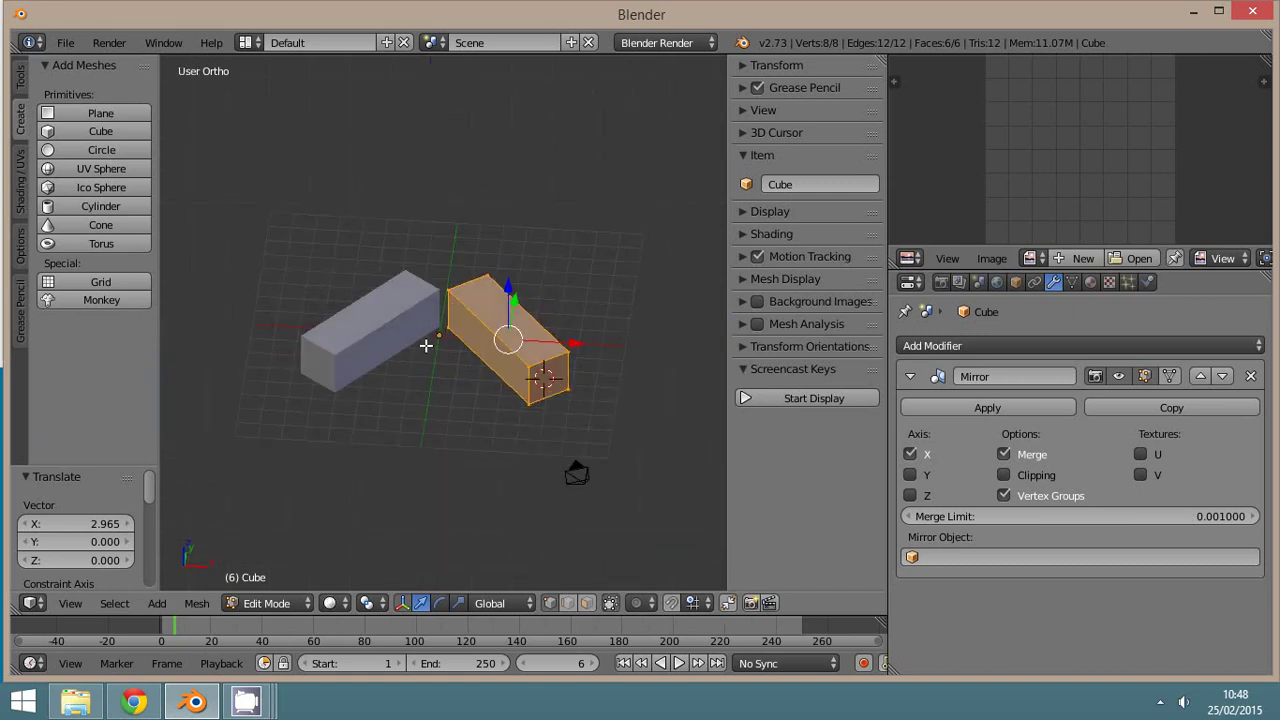
click(1004, 475)
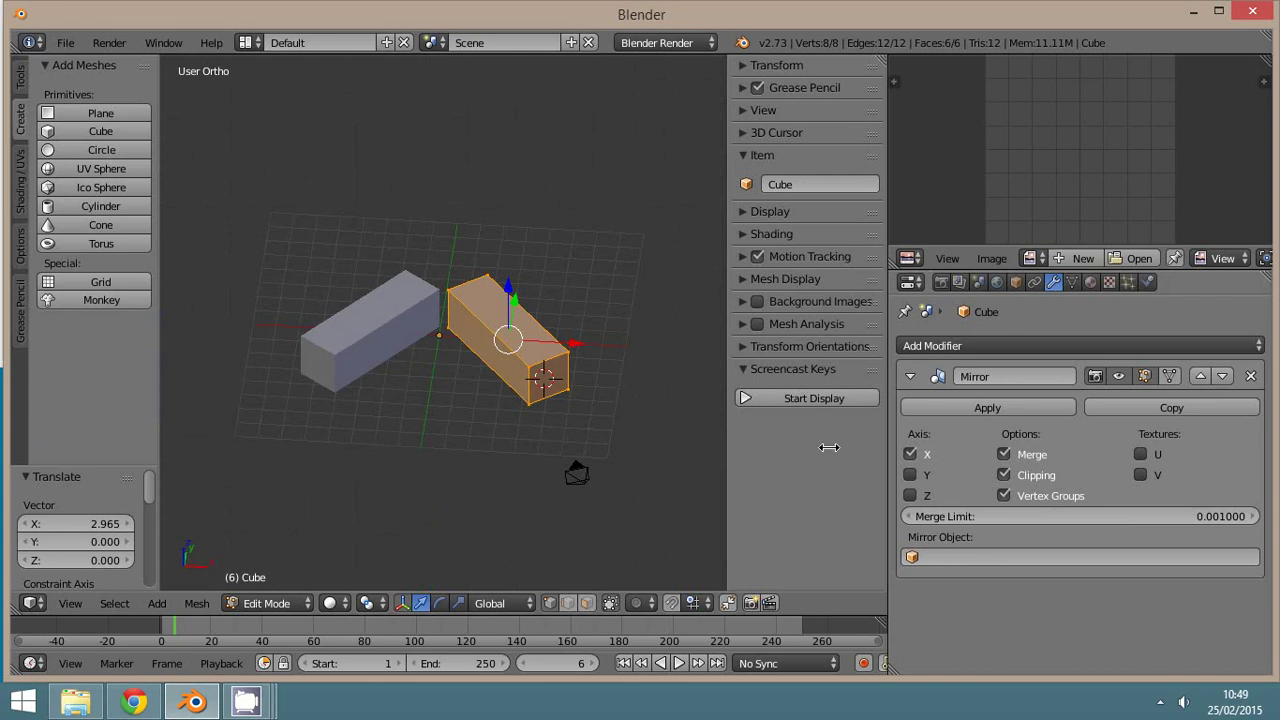
scroll(457, 328, up, 3)
right_click(443, 272)
key(g)
key(x)
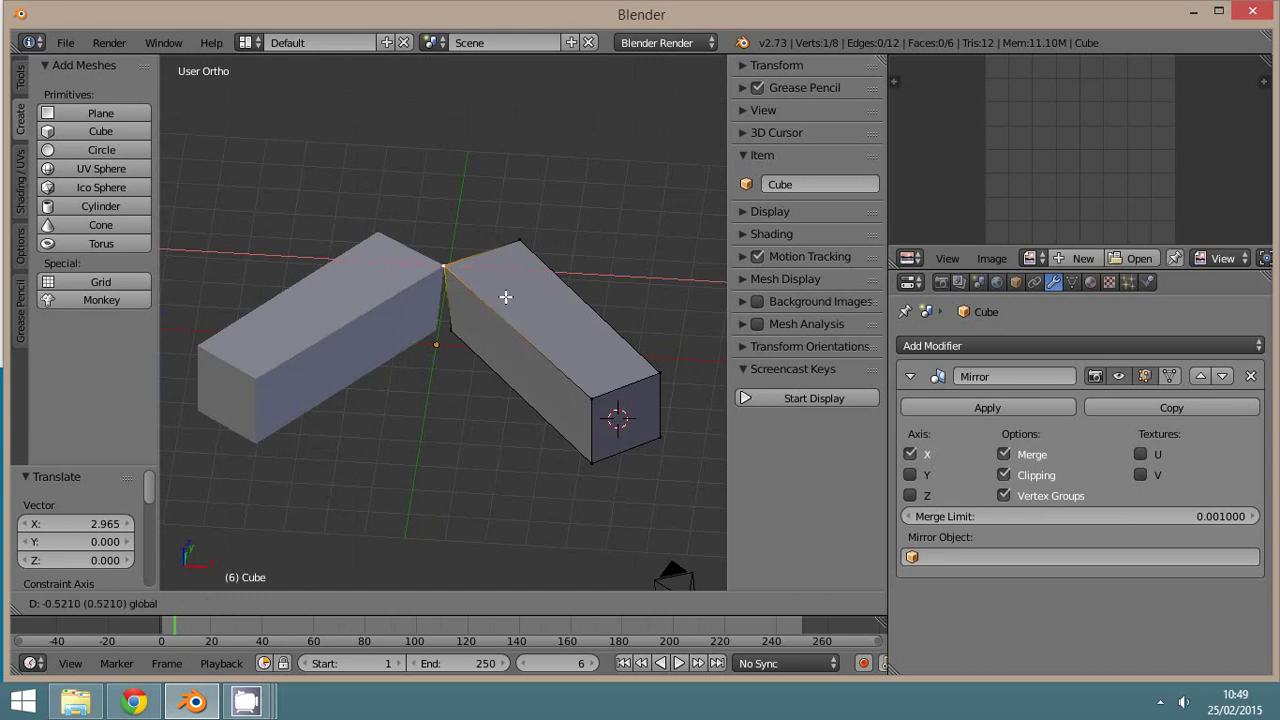
click(512, 300)
Step: Slide the whole inner edge onto the mirror plane with clipping on so both halves join
shift+right_click(474, 331)
drag(525, 304, 432, 299)
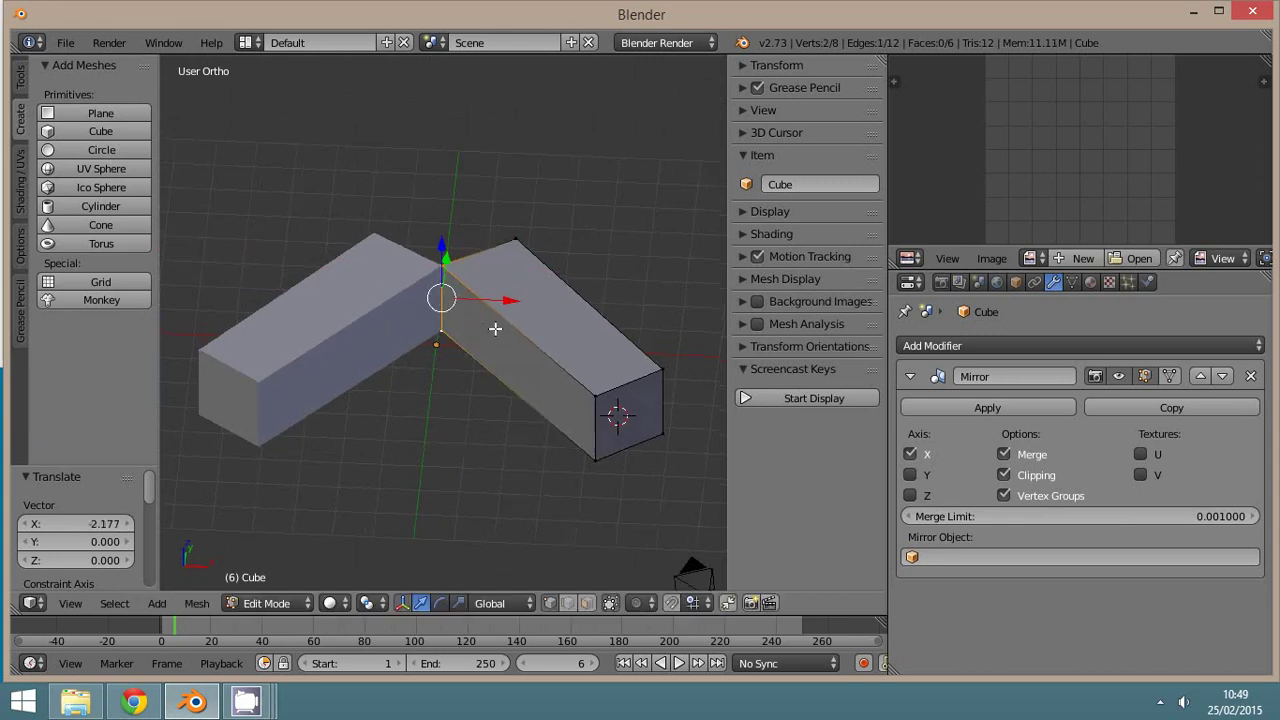
scroll(477, 327, up, 4)
click(1005, 475)
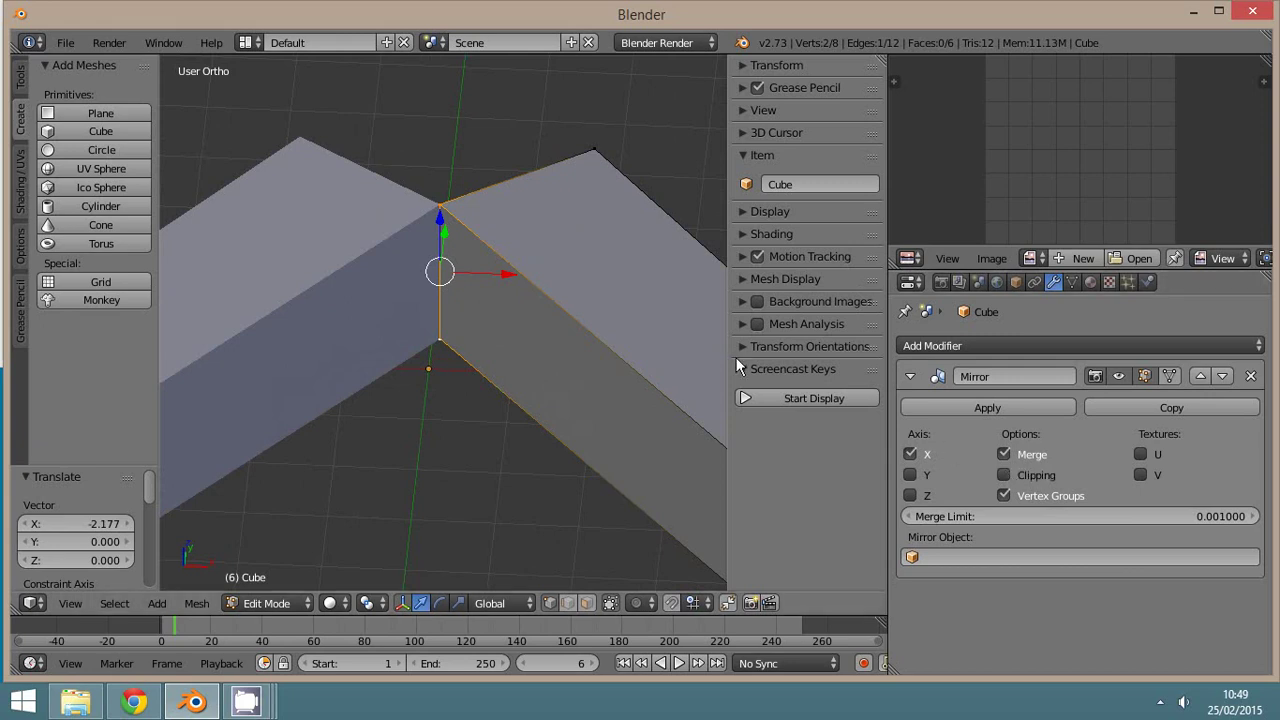
drag(505, 274, 402, 267)
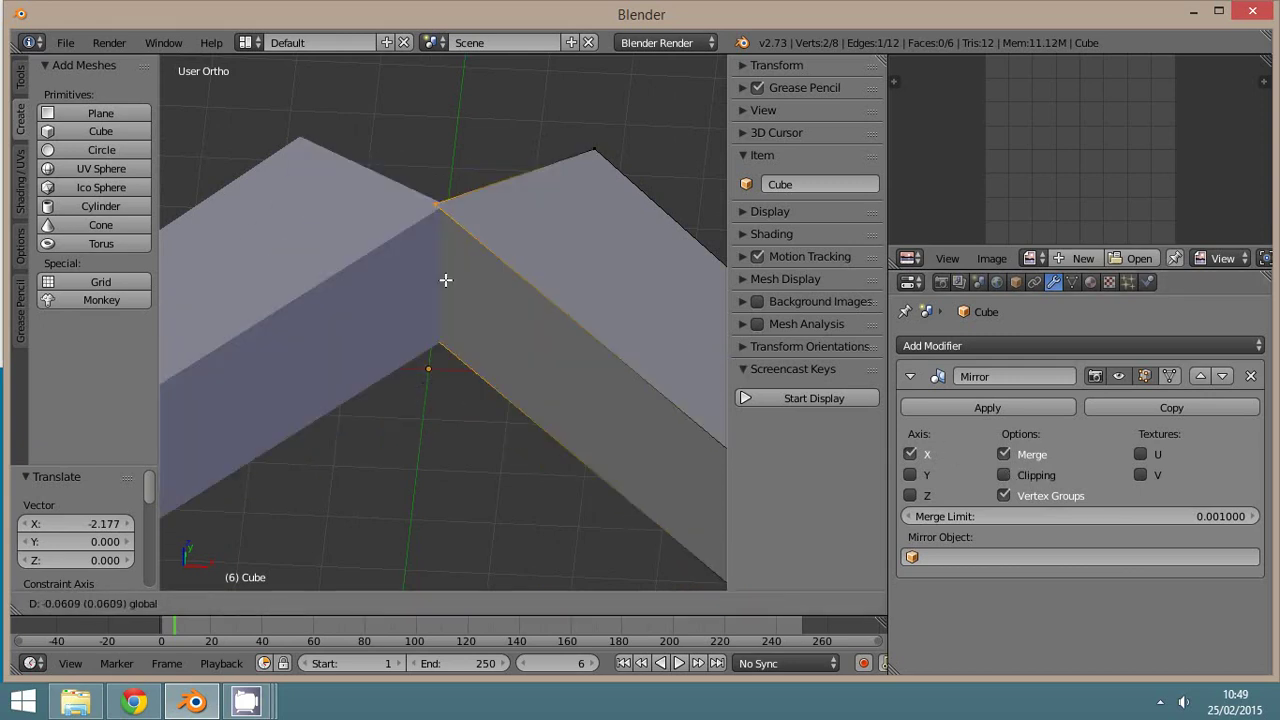
click(571, 306)
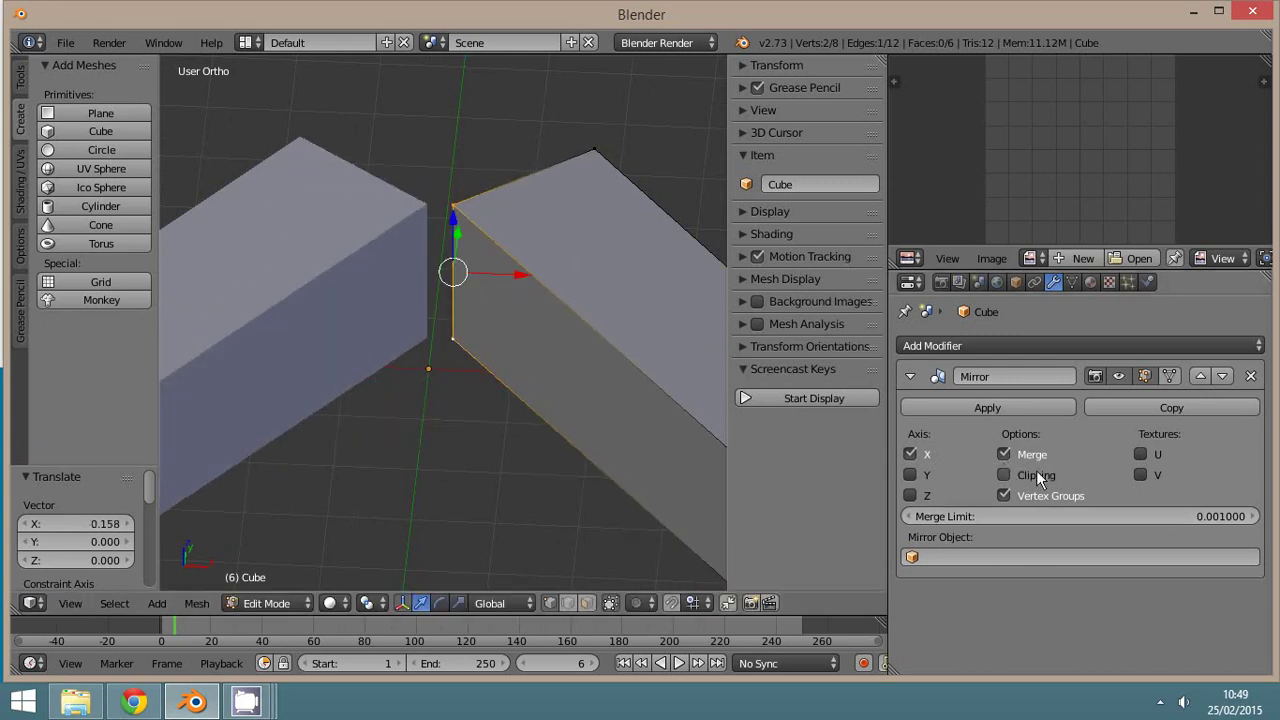
click(1004, 476)
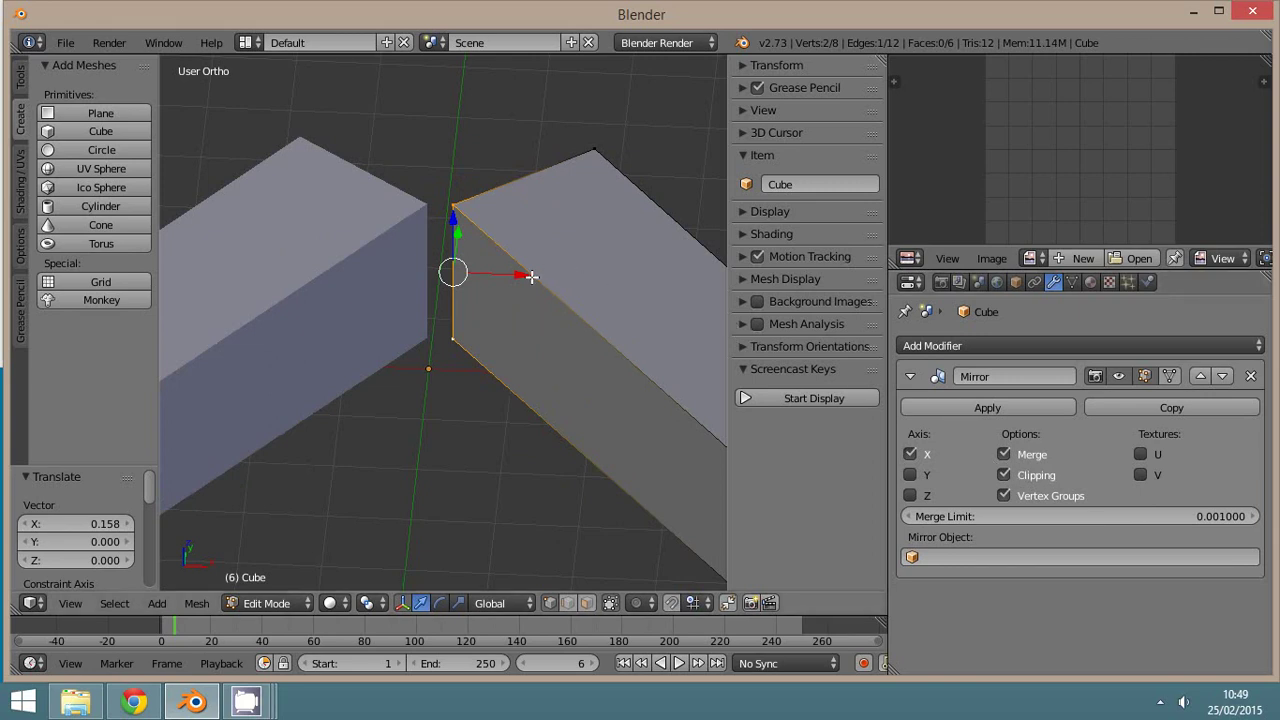
drag(531, 276, 421, 268)
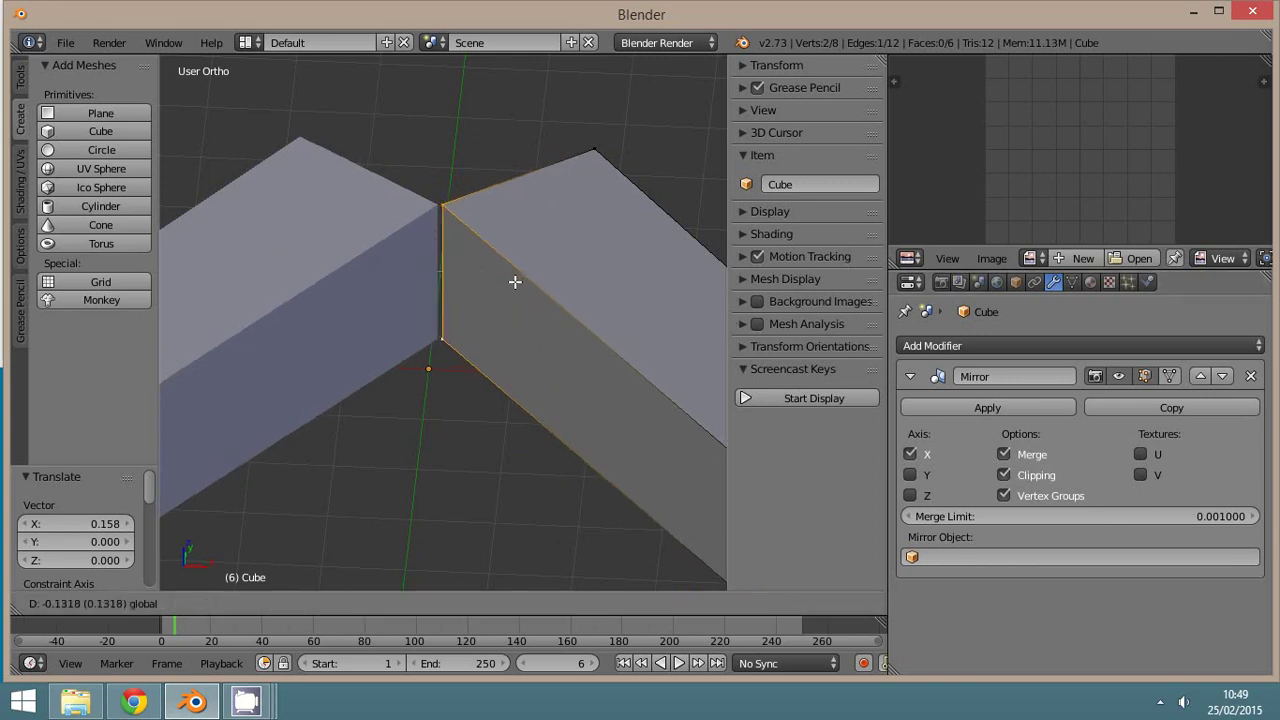
click(440, 274)
scroll(443, 300, down, 5)
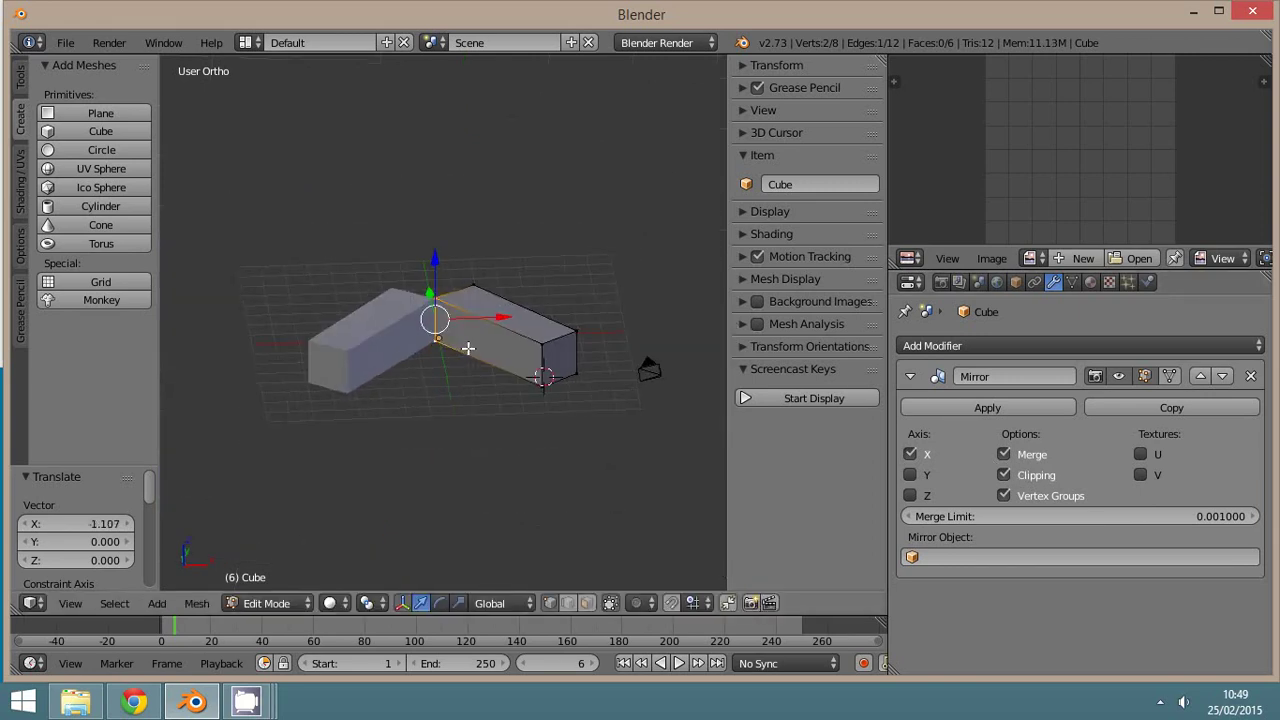
key(KP_7)
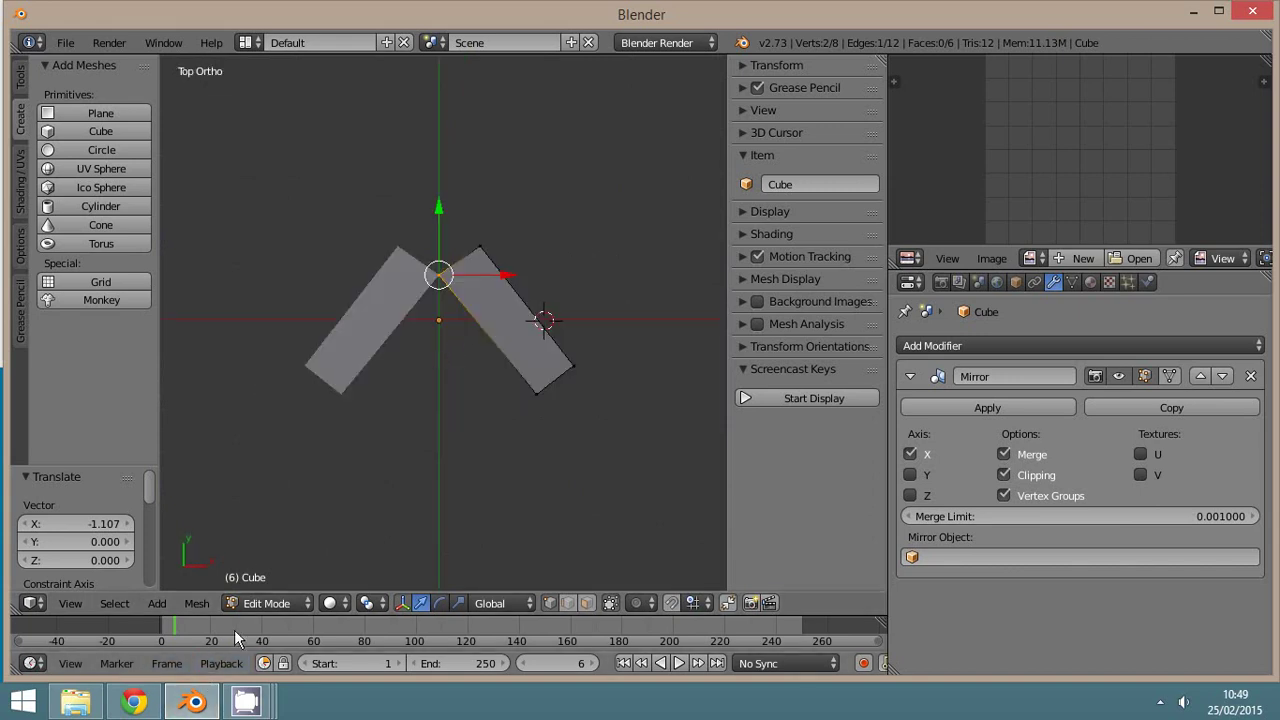
Step: Return to Object Mode and hide the Mirror modifier in the viewport
click(247, 607)
click(268, 578)
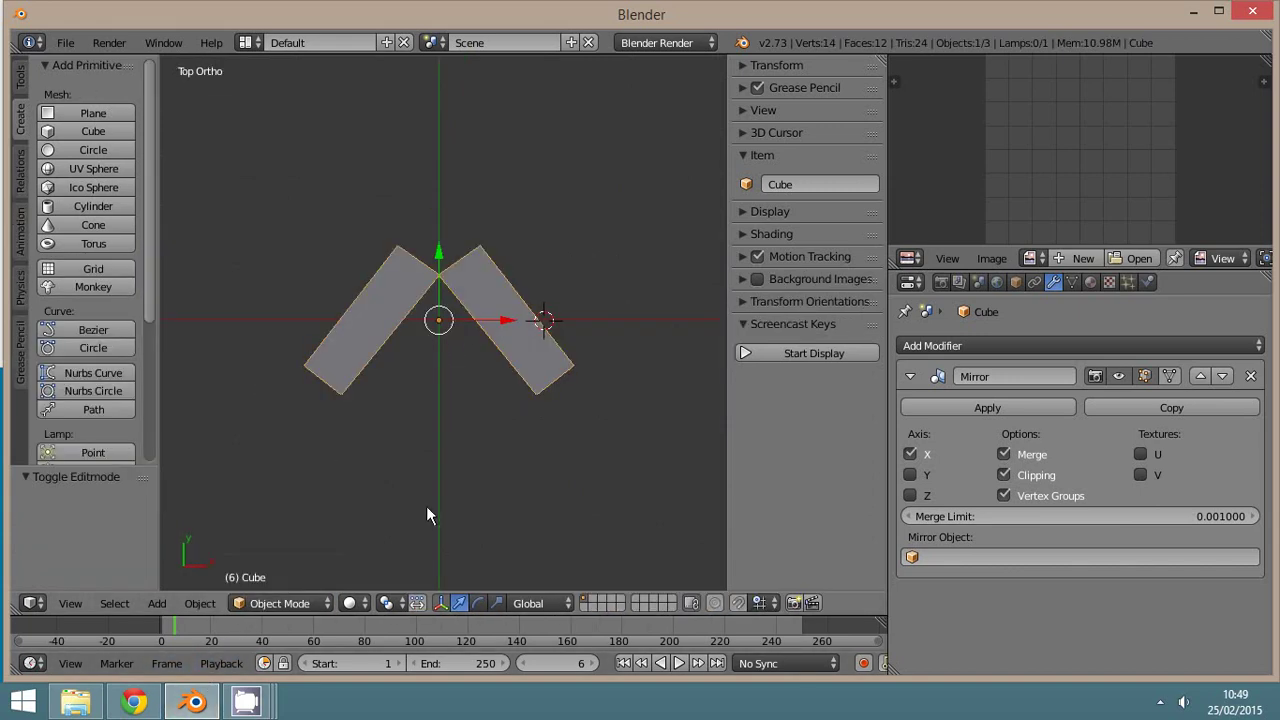
shift+middle_drag(426, 515, 441, 497)
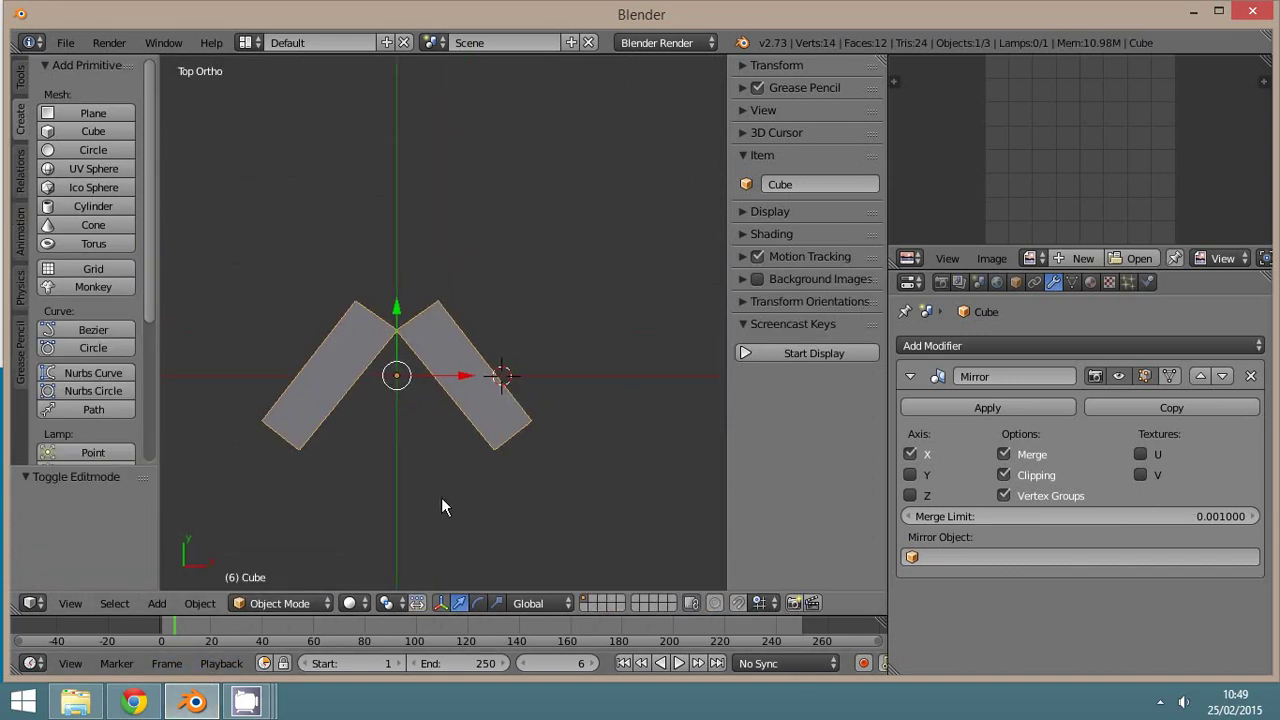
click(1119, 376)
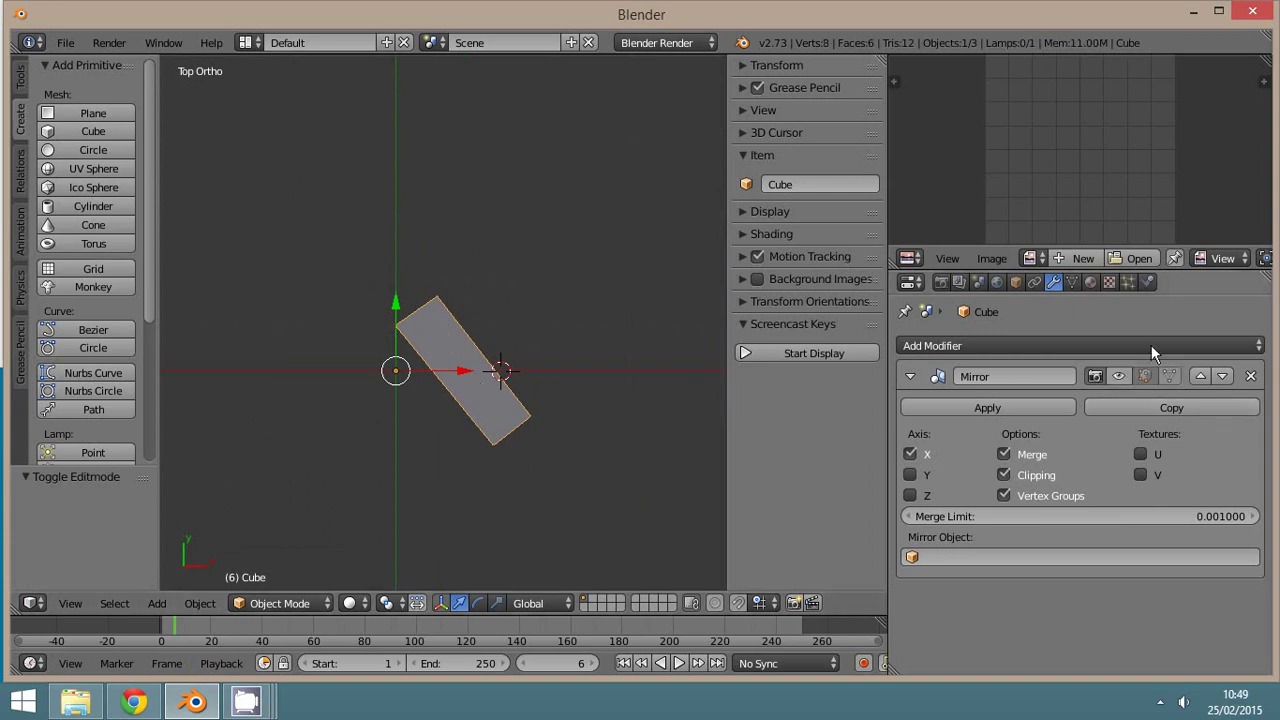
Step: Turn on Axis display in the object's Viewport Display settings
click(1017, 284)
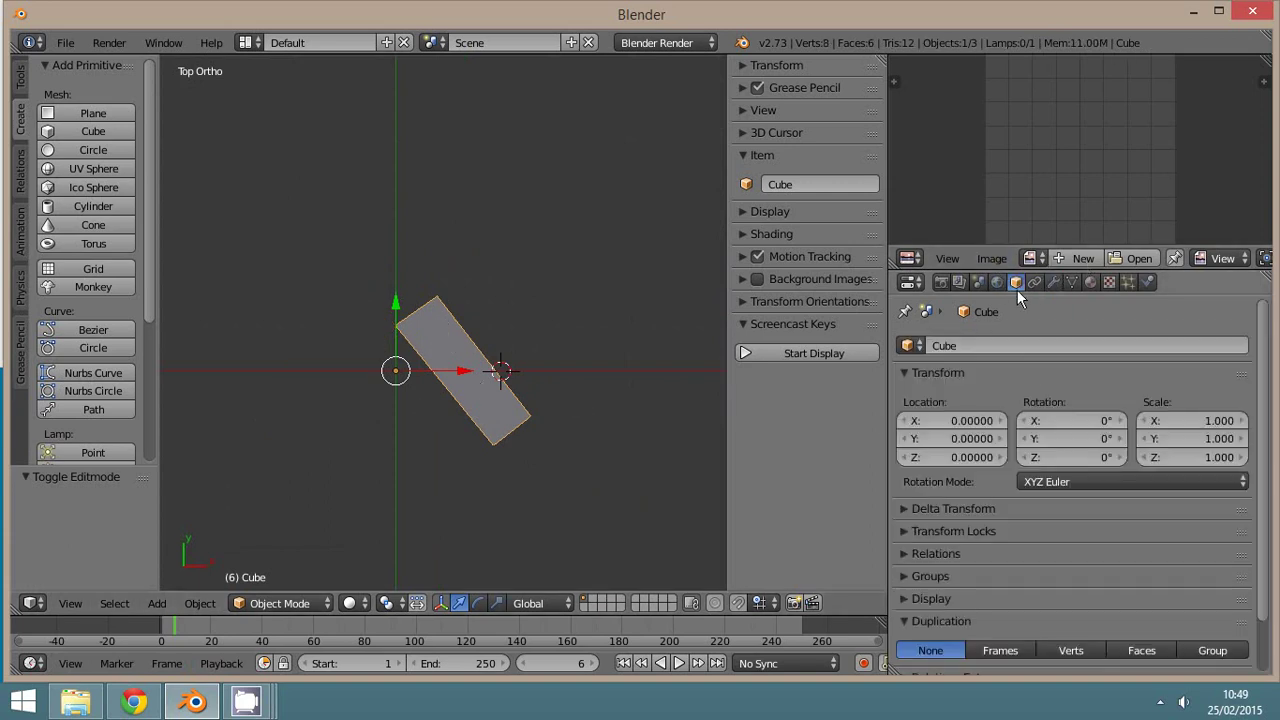
scroll(1022, 487, down, 3)
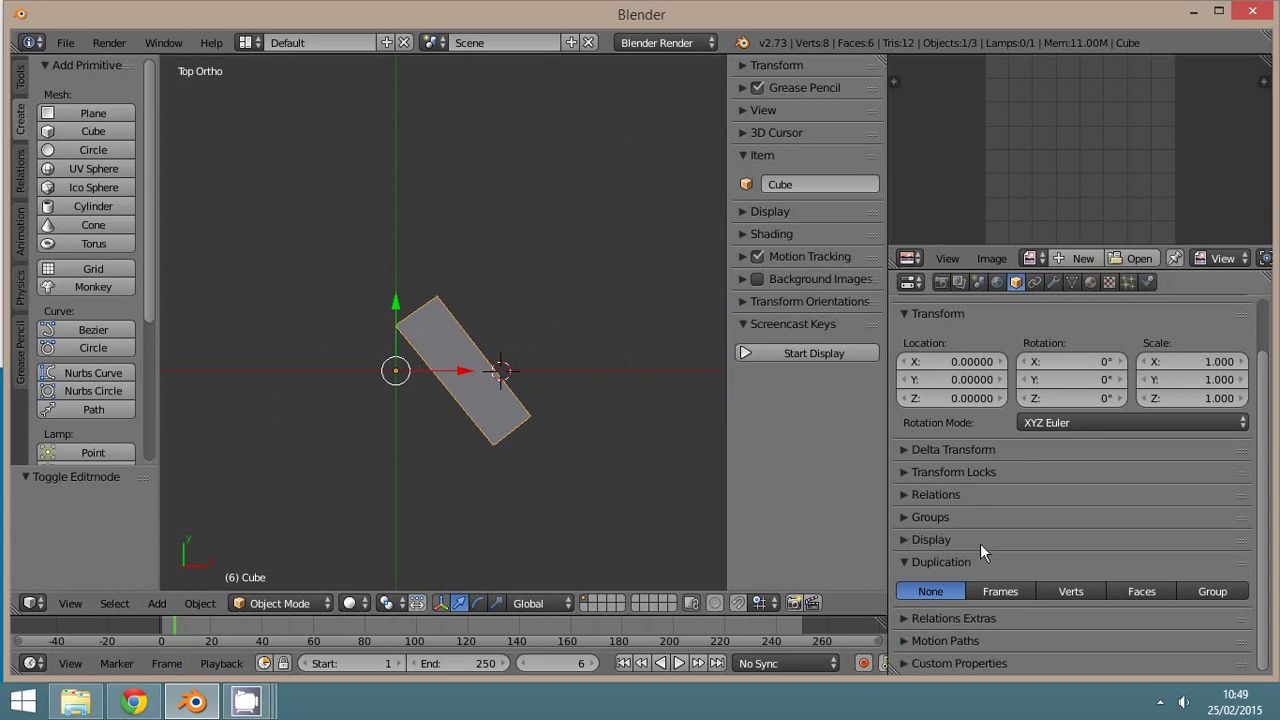
click(905, 540)
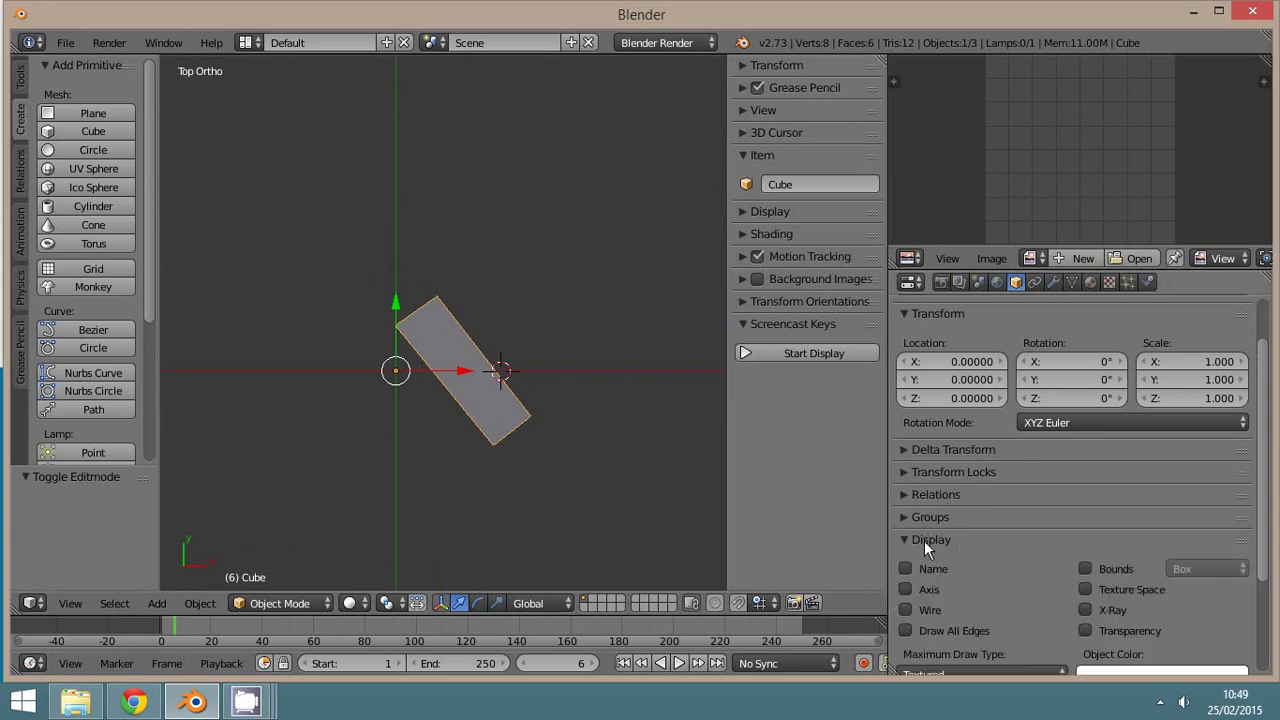
click(906, 589)
scroll(424, 481, up, 5)
scroll(527, 410, down, 2)
Step: Rotate the object -35.474° around Z
shift+middle_drag(527, 416, 557, 374)
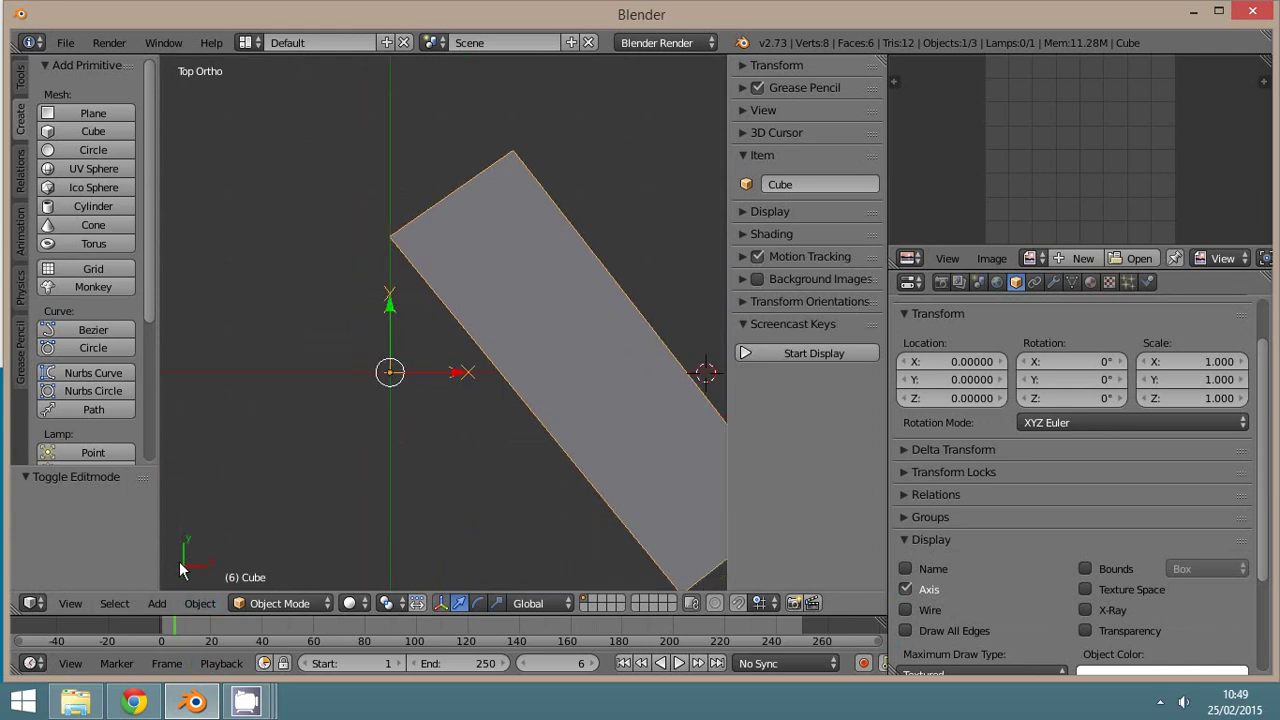
scroll(450, 420, down, 4)
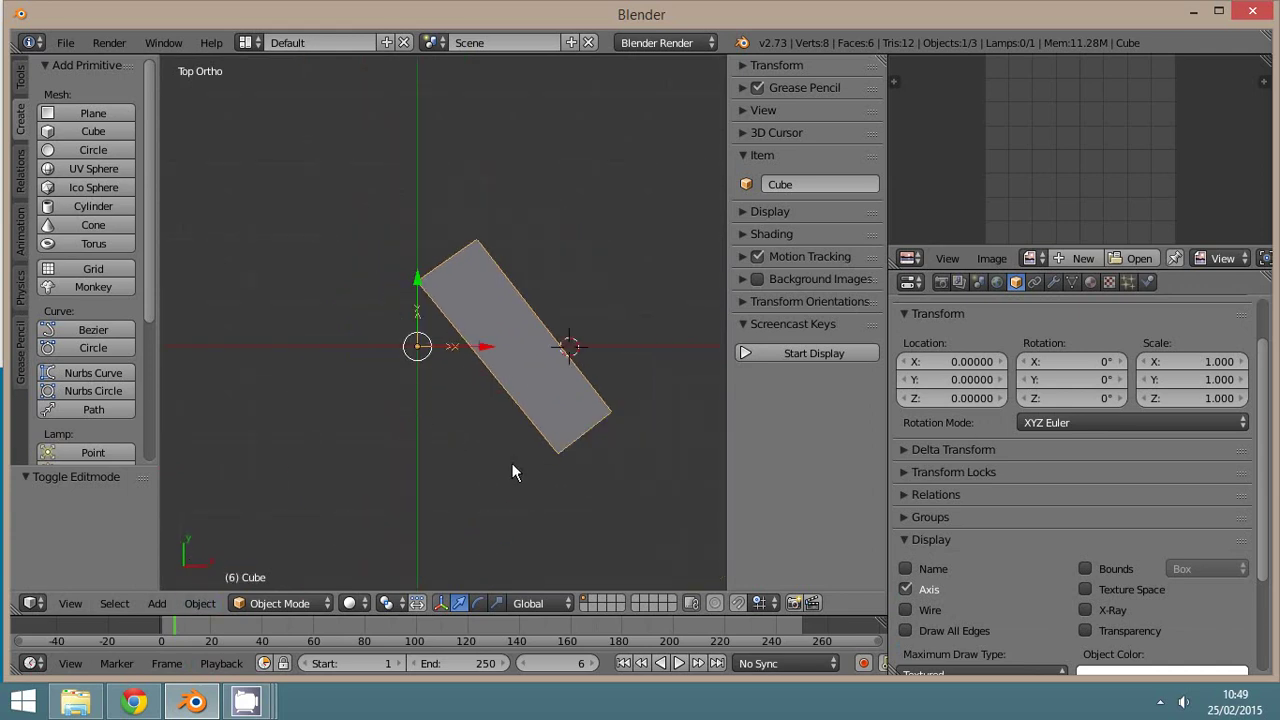
key(r)
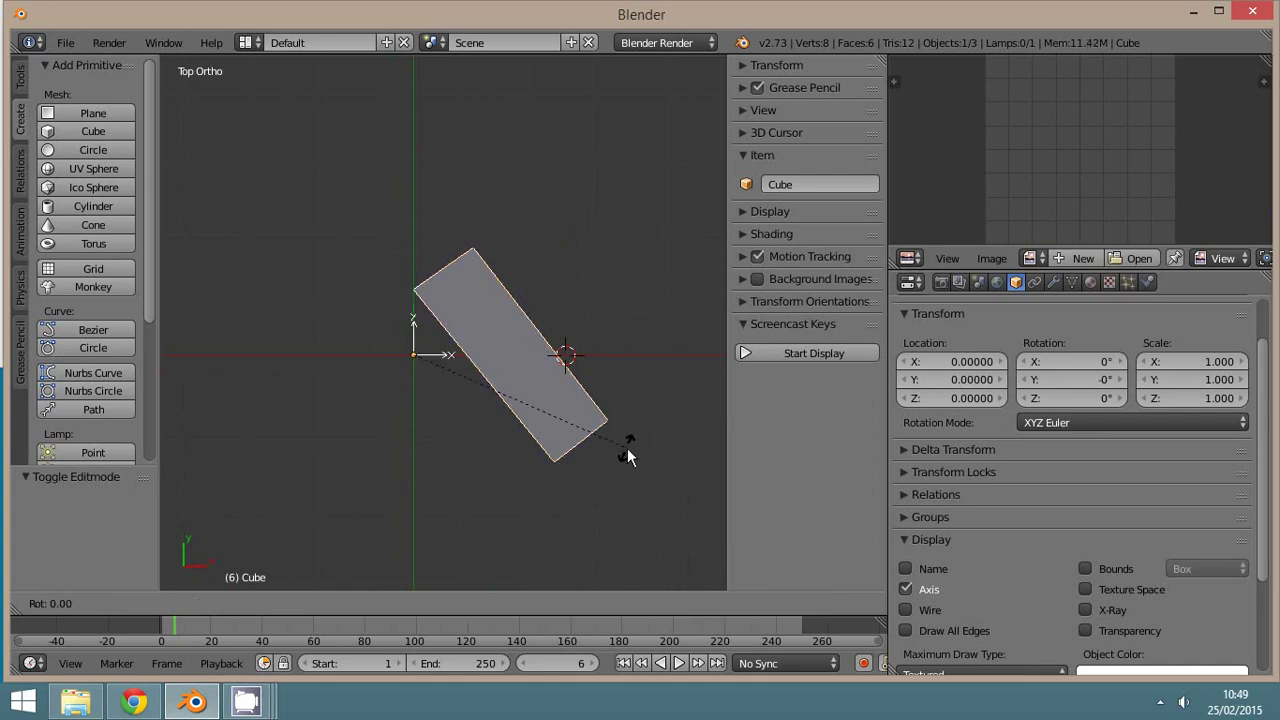
click(543, 580)
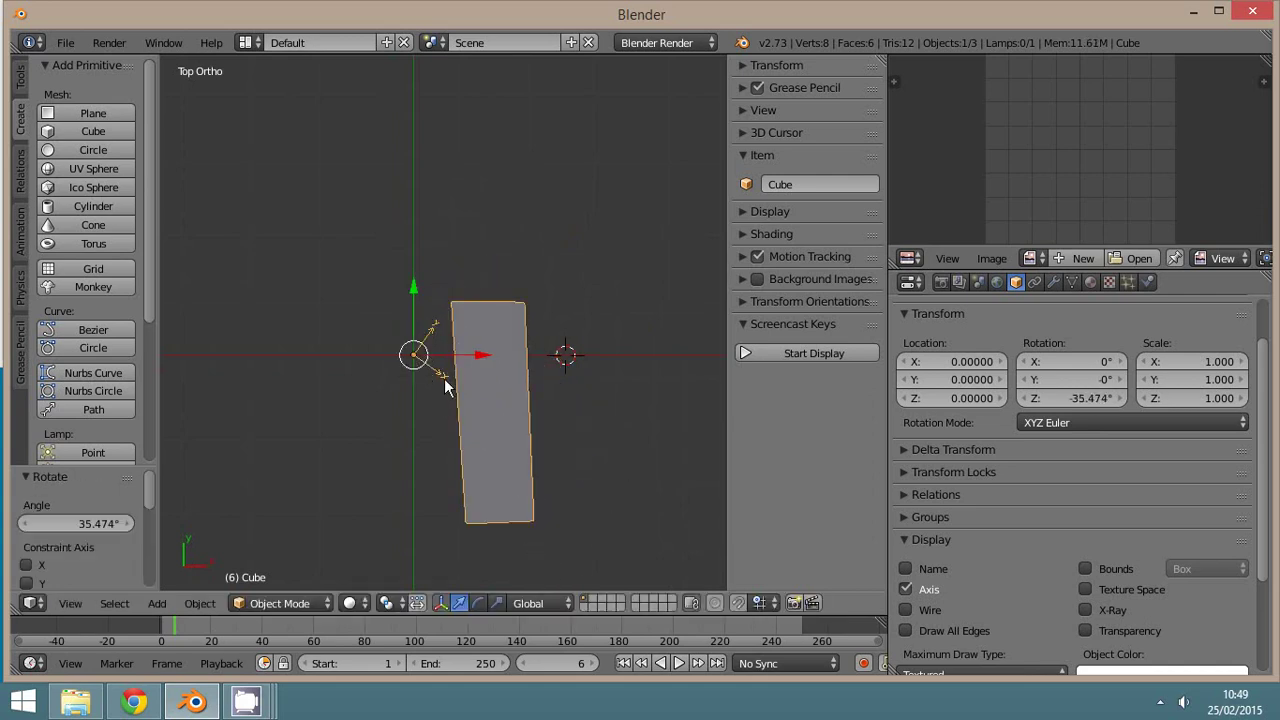
click(1053, 281)
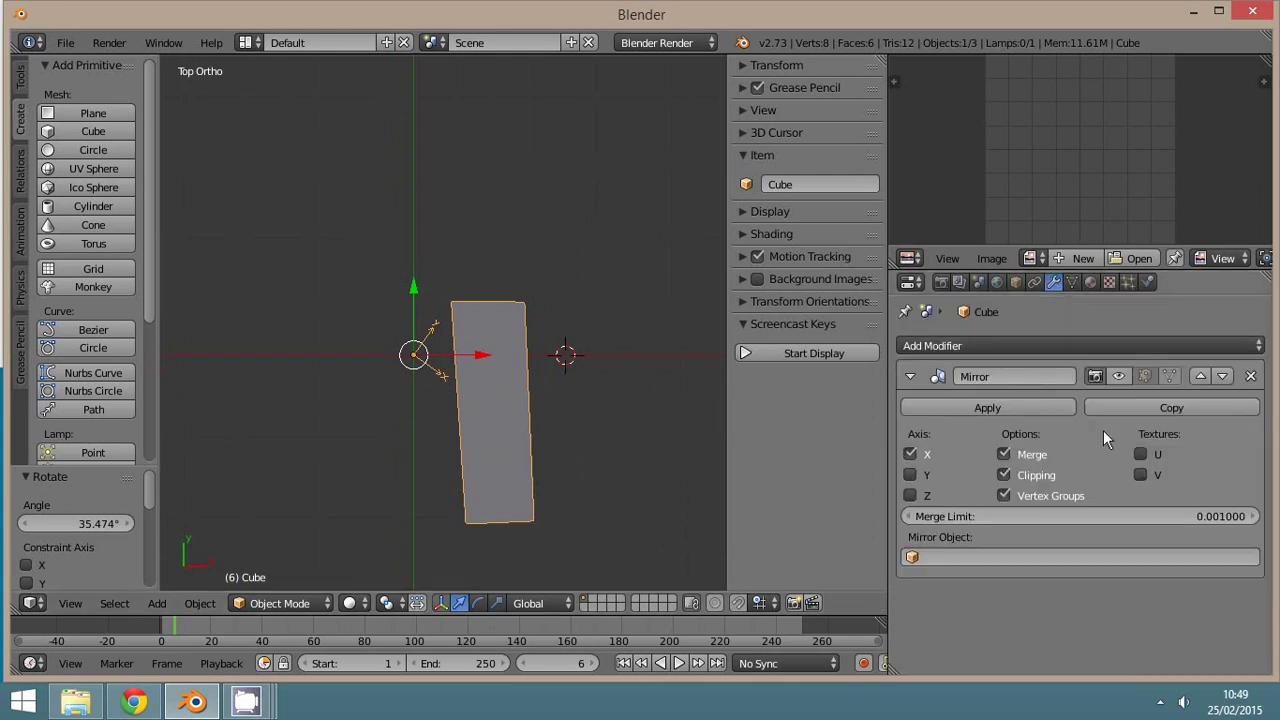
Step: Re-enable the Mirror modifier's viewport display, undo the object rotation, and head into Edit Mode
click(1121, 376)
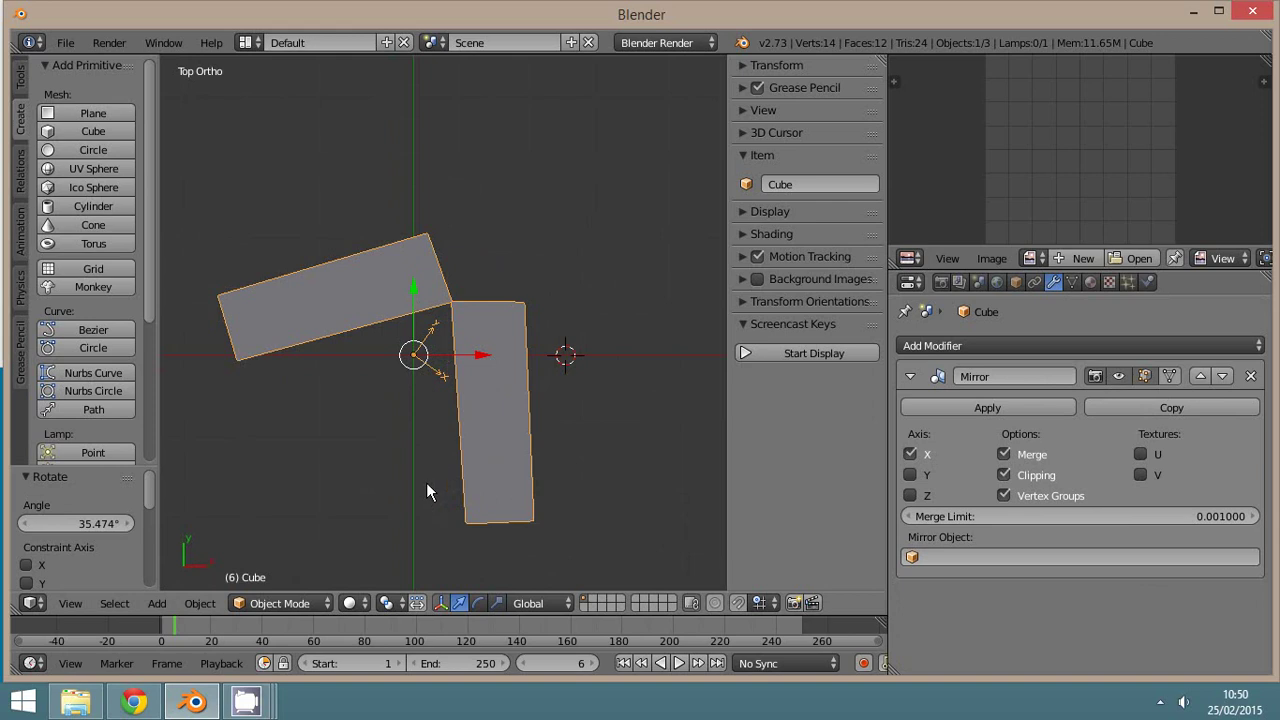
key(ctrl+z)
key(ctrl+z)
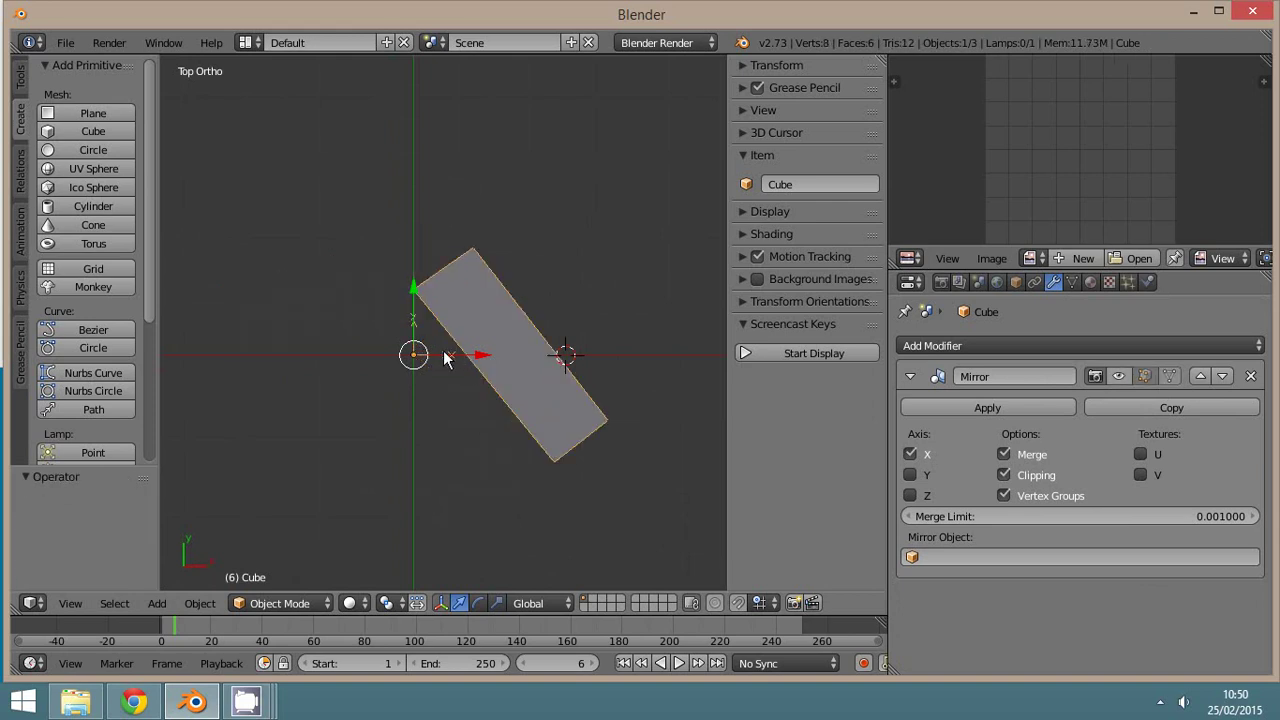
click(303, 604)
Step: Select the whole mesh, rotate it 34.693°, and return to Object Mode
click(272, 558)
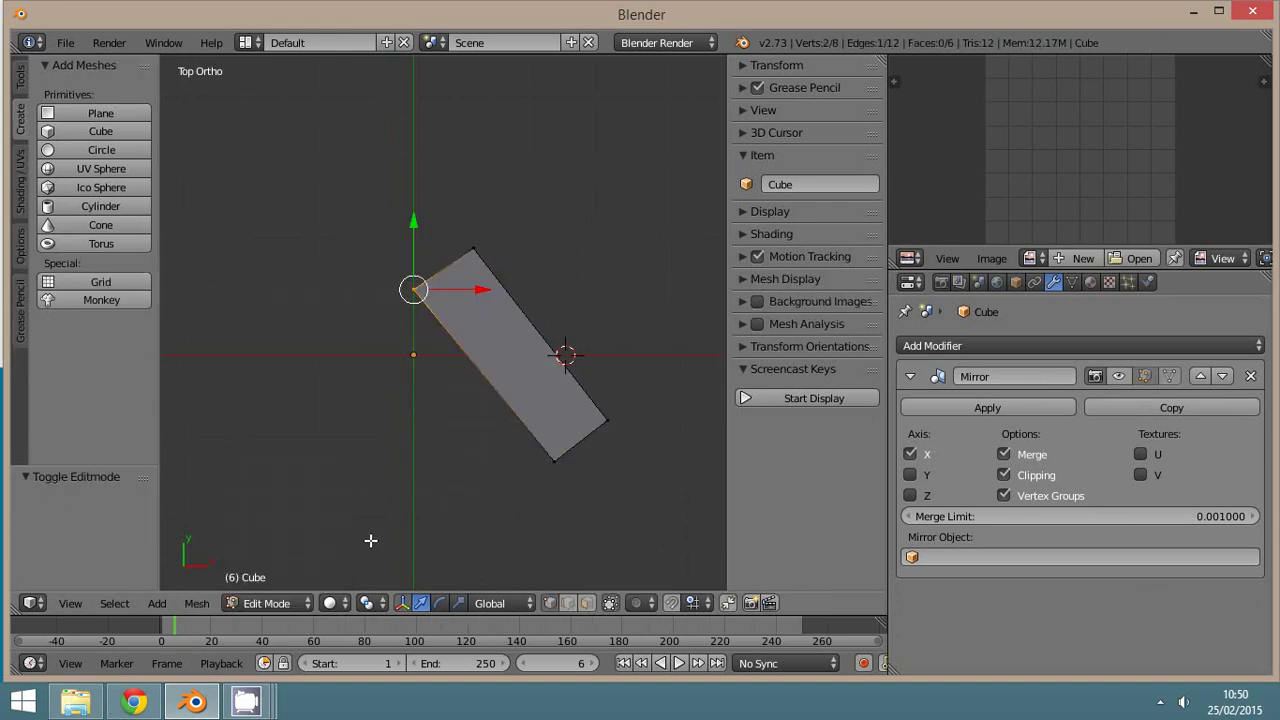
key(a)
key(a)
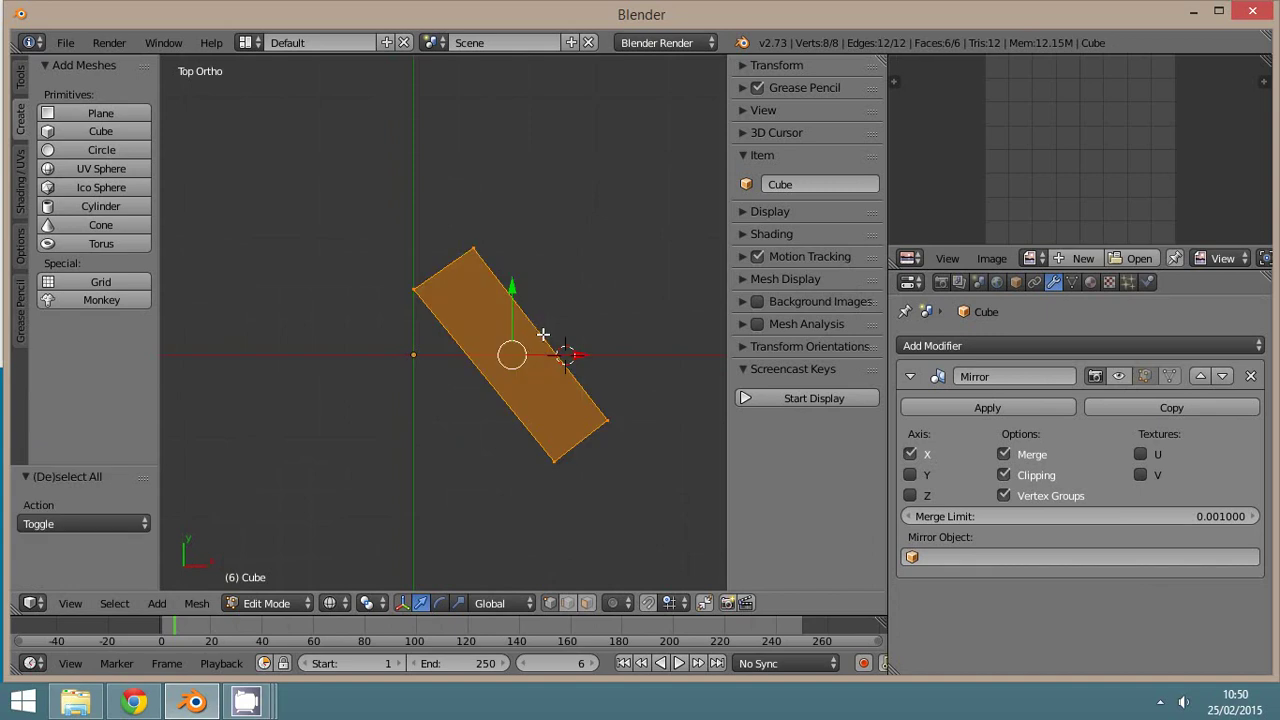
key(r)
click(561, 420)
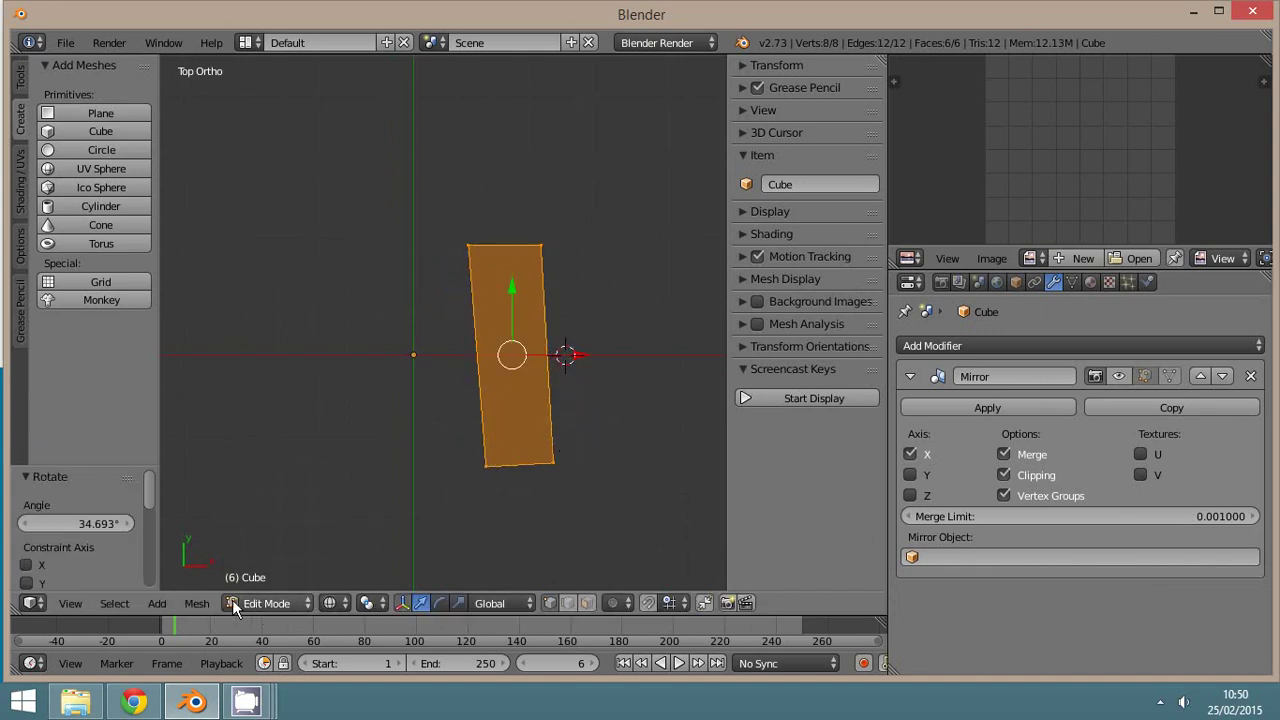
click(263, 600)
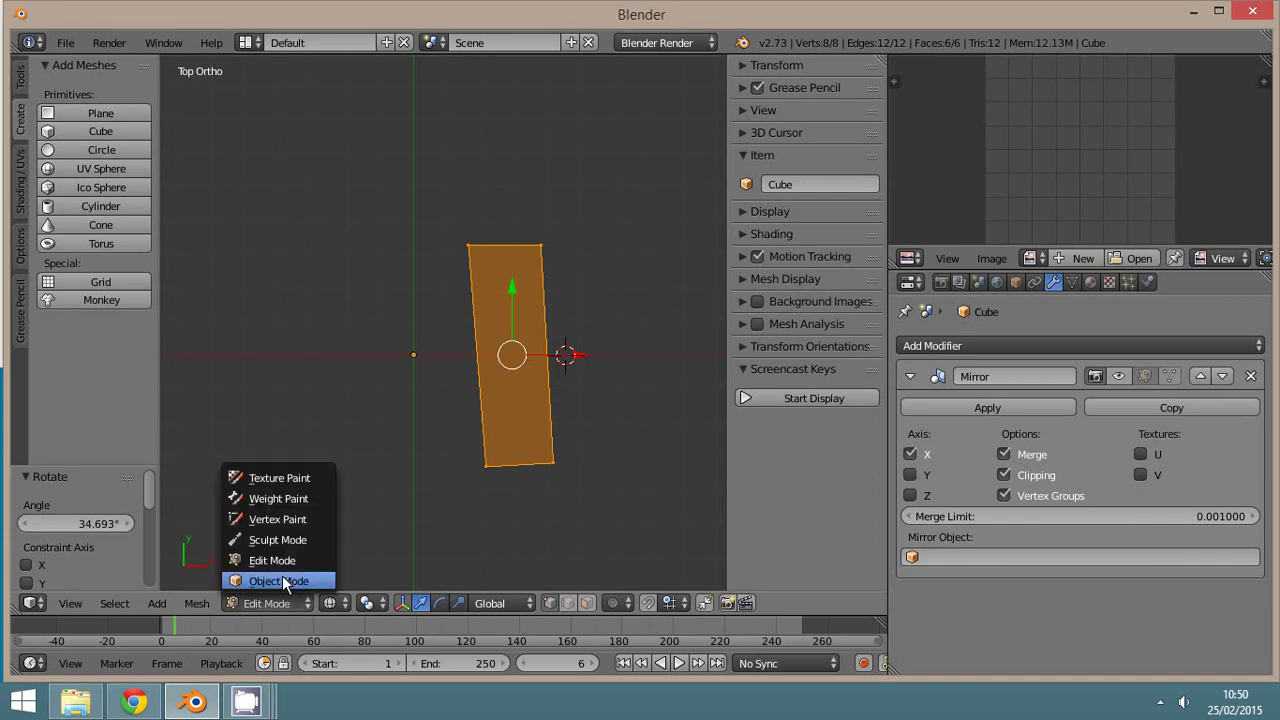
click(282, 575)
Step: Display the mirrored copy and orbit from Top Ortho to User Ortho, showing both bars tilted
click(1120, 377)
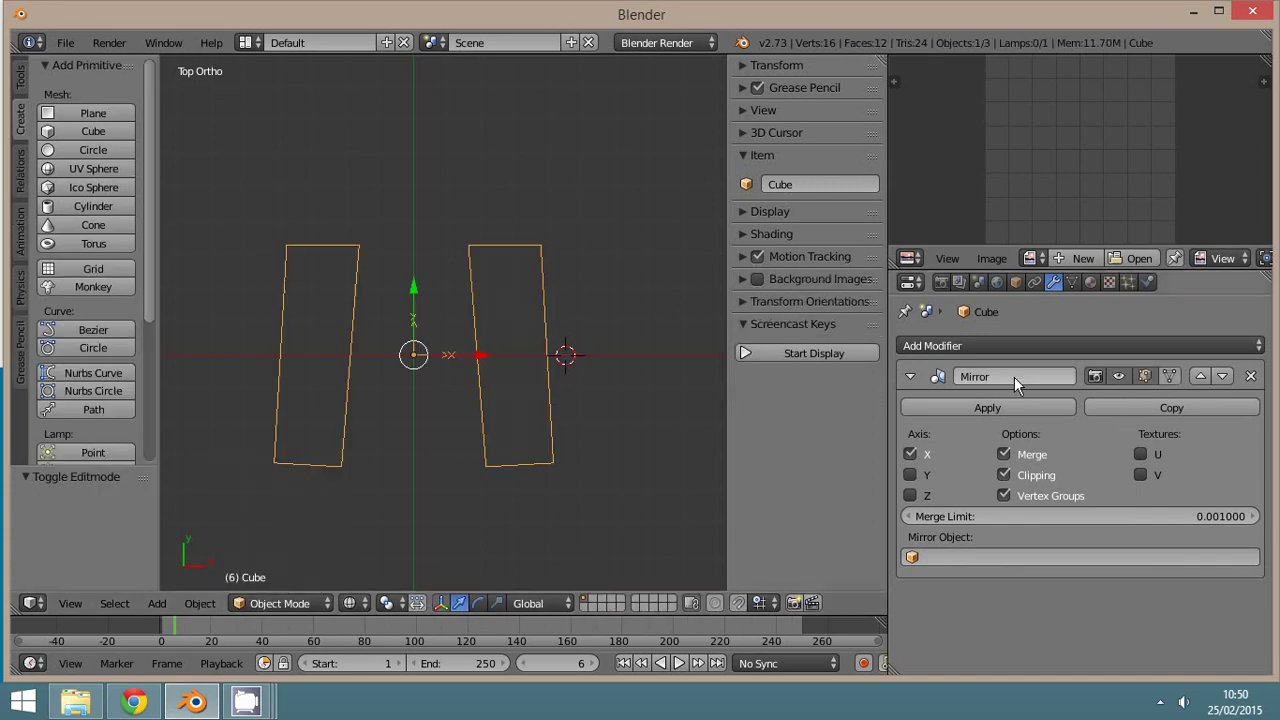
mouse_move(398, 414)
middle_down()
mouse_move(390, 344)
mouse_move(395, 398)
mouse_move(415, 331)
middle_up()
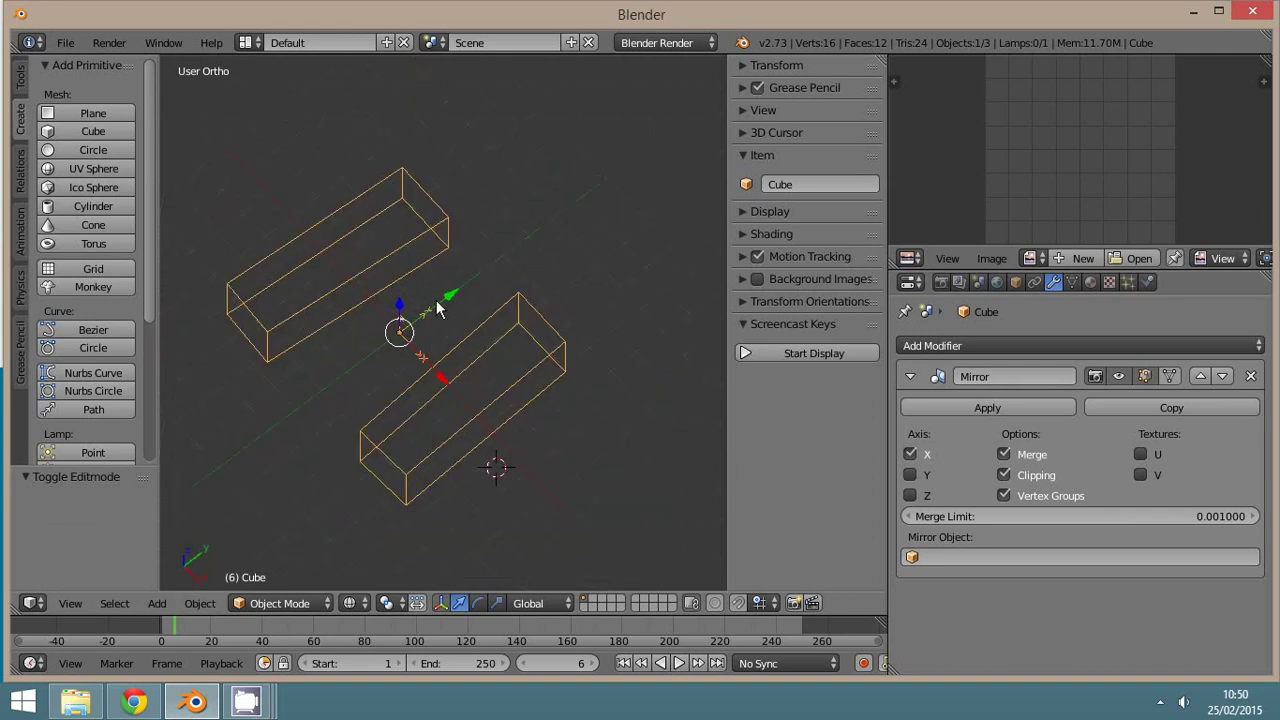
mouse_move(193, 702)
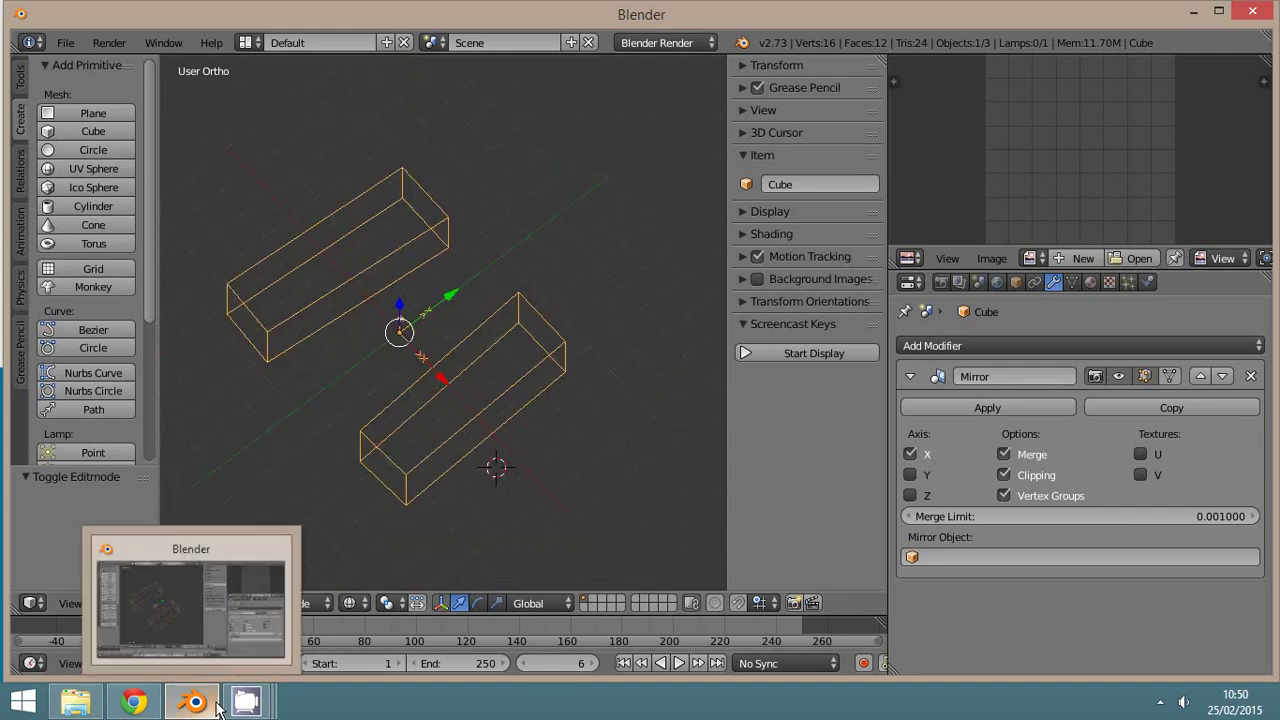
click(247, 702)
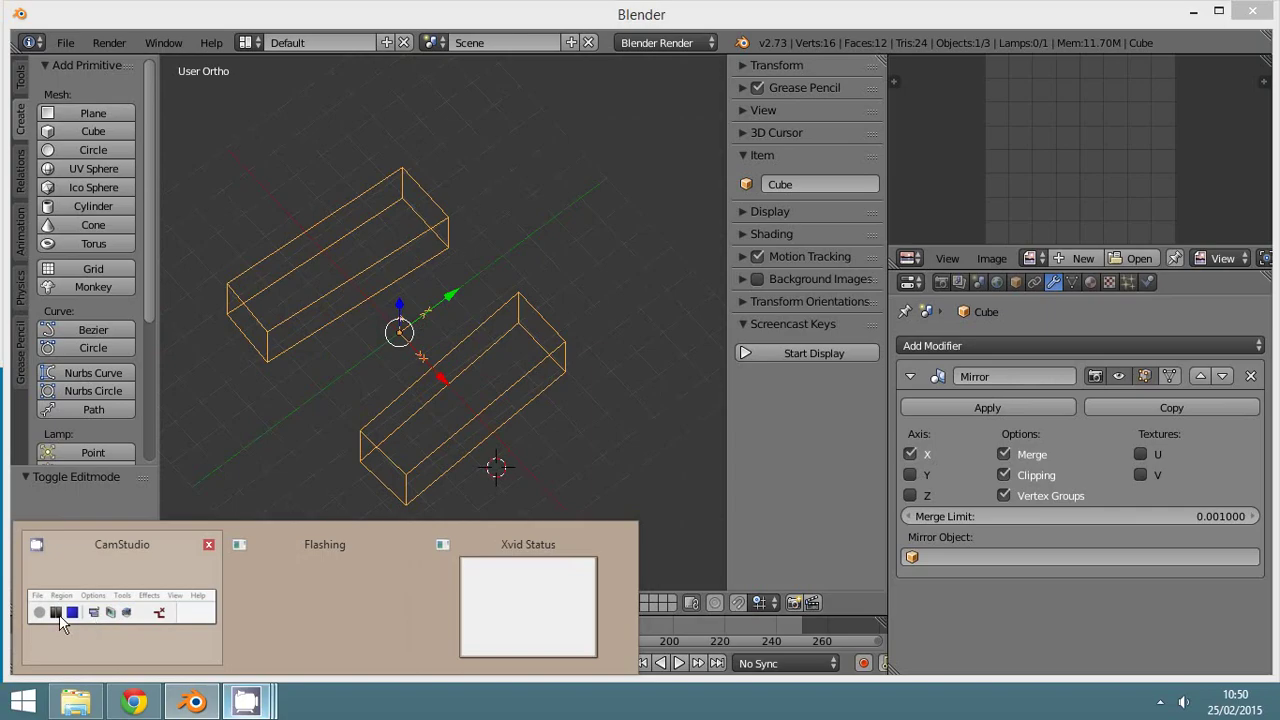